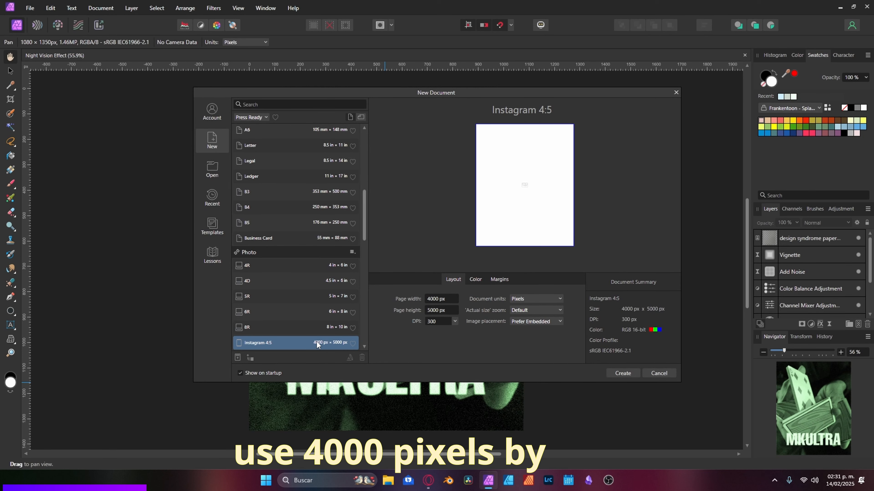
# Create a 1080 x 1350 px document from the Instagram 4:5 Full HD preset and paste the copied playing-card photo into it.
pyautogui.scroll(-1, 330, 330)
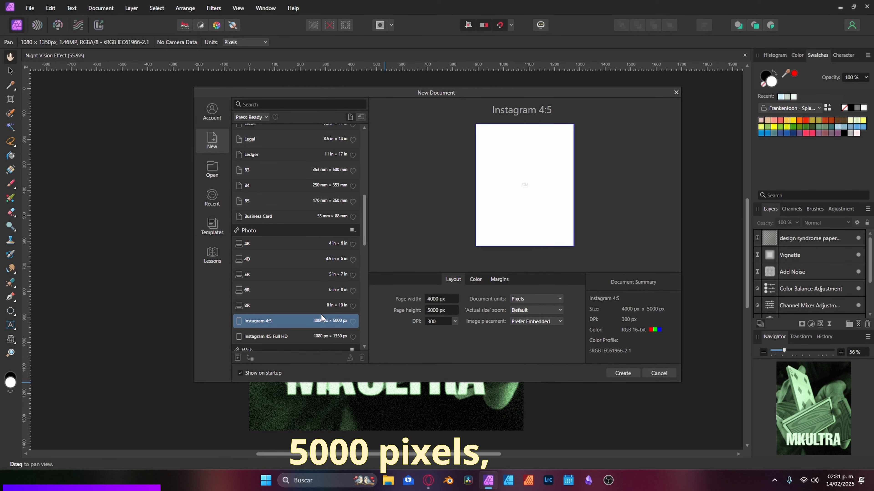
pyautogui.scroll(-1, 321, 315)
pyautogui.click(303, 315)
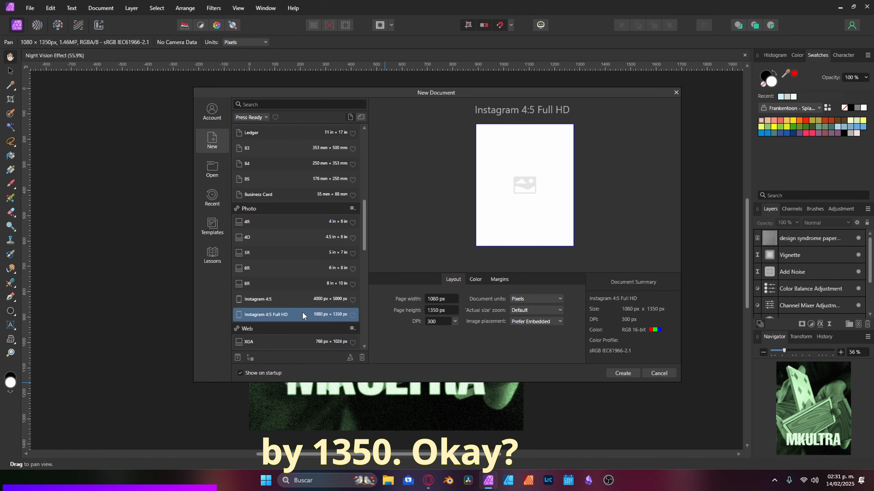
pyautogui.doubleClick(302, 315)
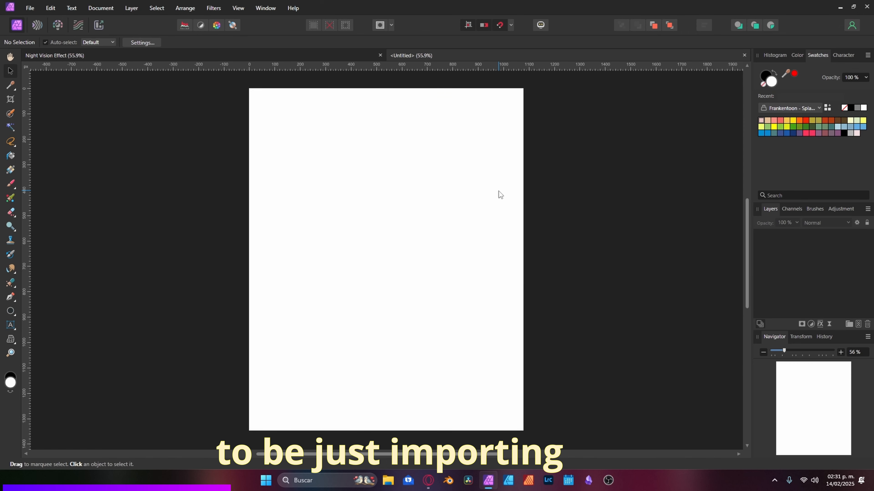
pyautogui.hotkey('ctrl', 'v')
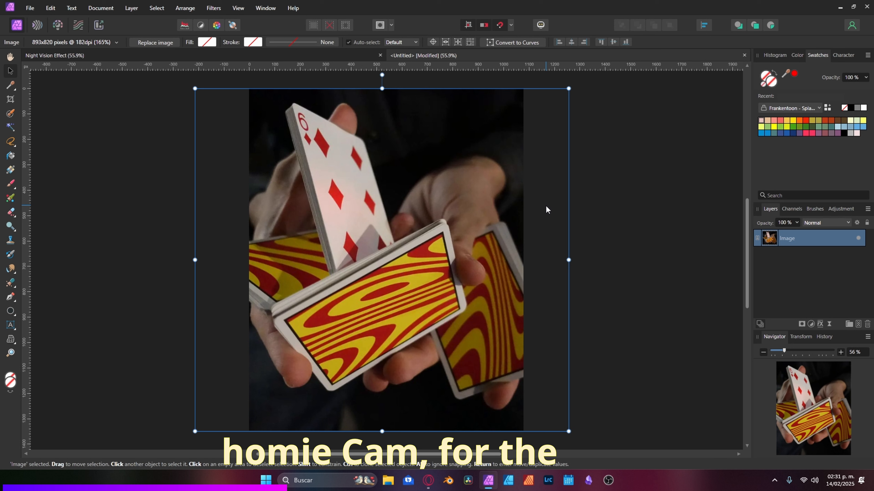
pyautogui.click(654, 223)
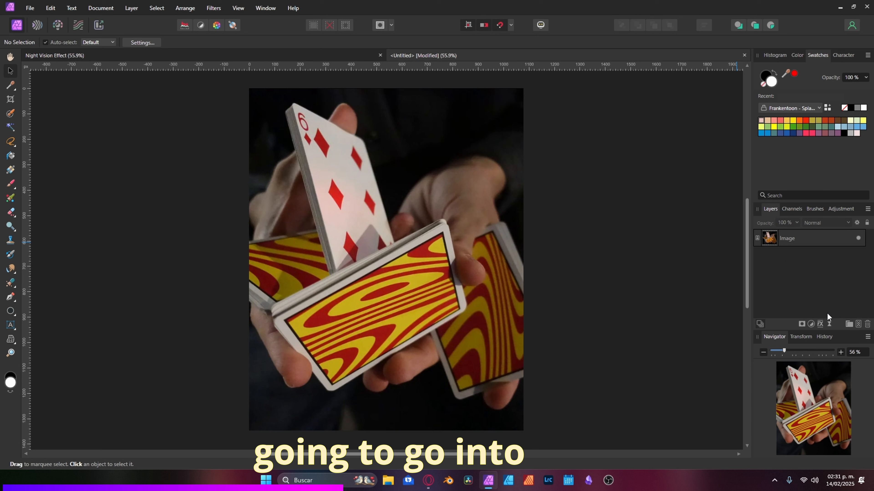
# Add an HSL adjustment above the photo with the saturation shift set to -100%.
pyautogui.click(811, 324)
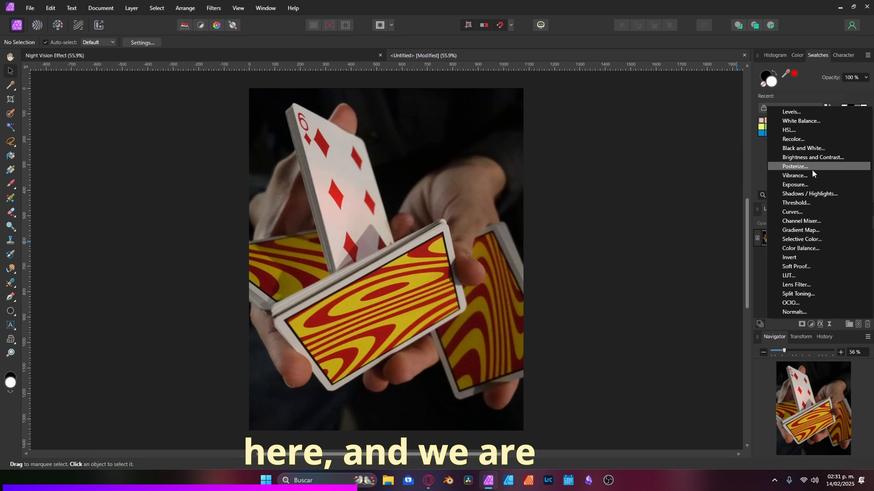
pyautogui.click(811, 130)
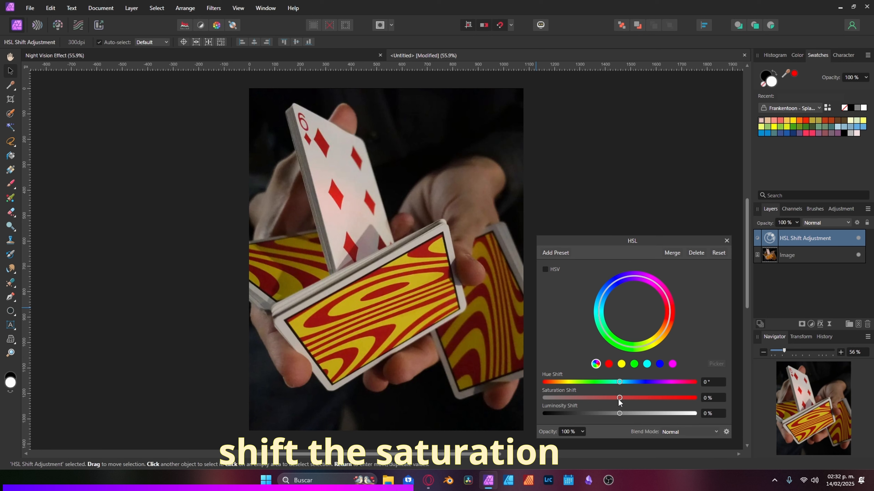
pyautogui.moveTo(619, 398); pyautogui.dragTo(548, 392)
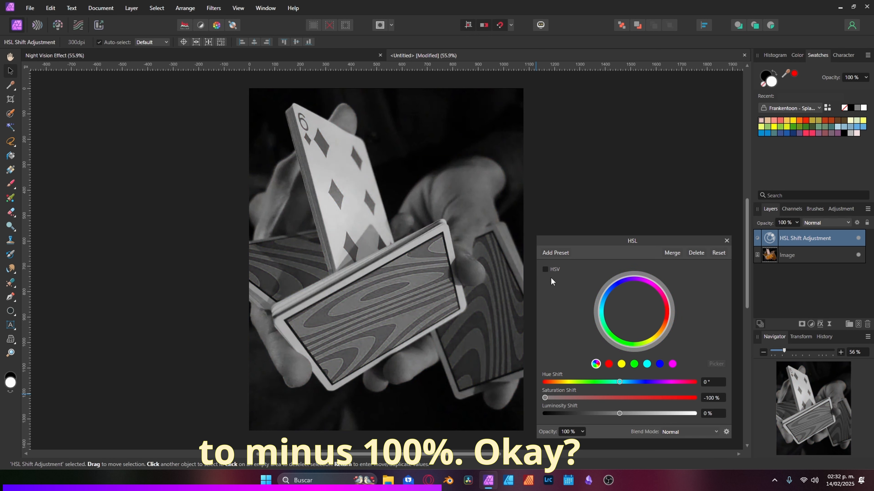
pyautogui.click(726, 240)
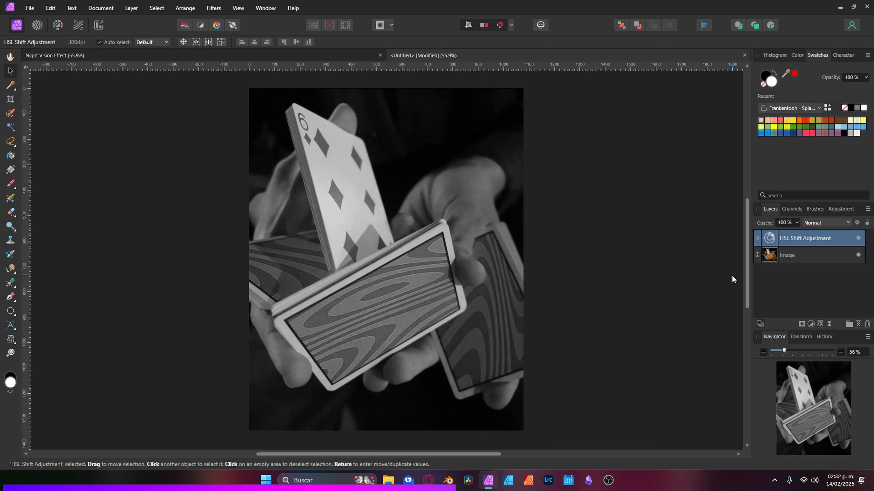
# Add a Channel Mixer adjustment and set green to 130% in the Green output channel, leaving the other channels at their defaults.
pyautogui.click(811, 323)
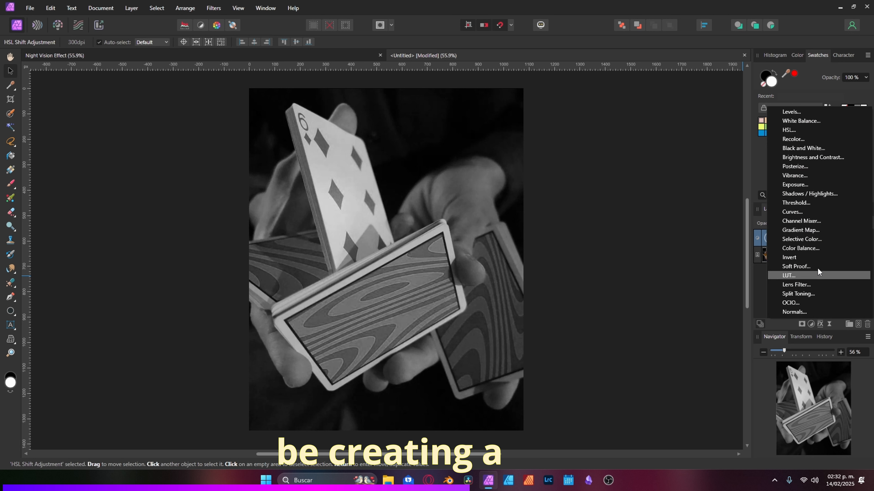
pyautogui.click(823, 221)
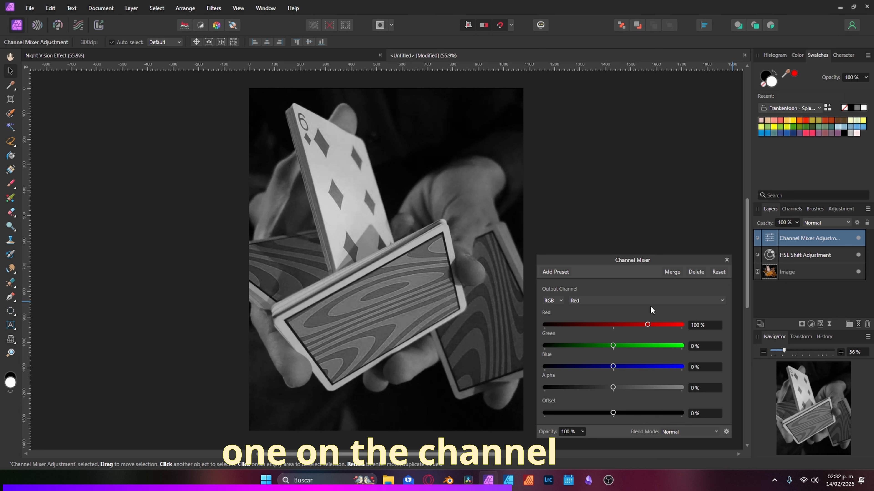
pyautogui.click(674, 298)
pyautogui.click(664, 323)
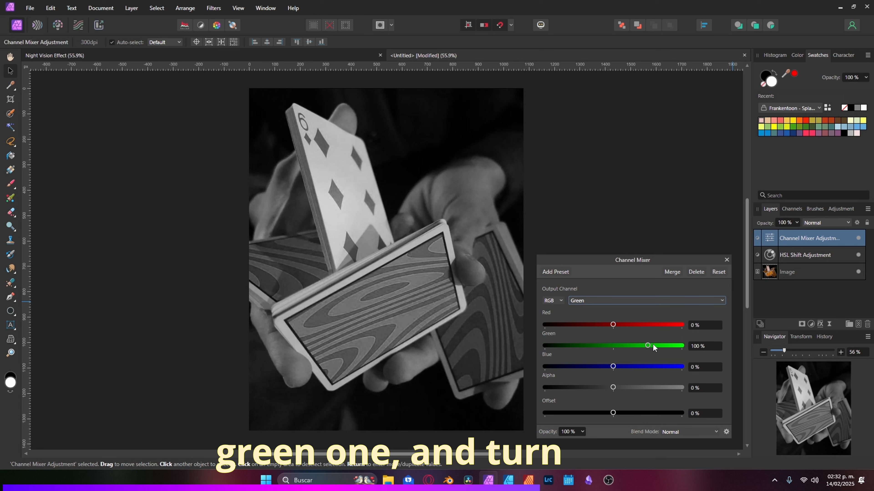
pyautogui.click(710, 347)
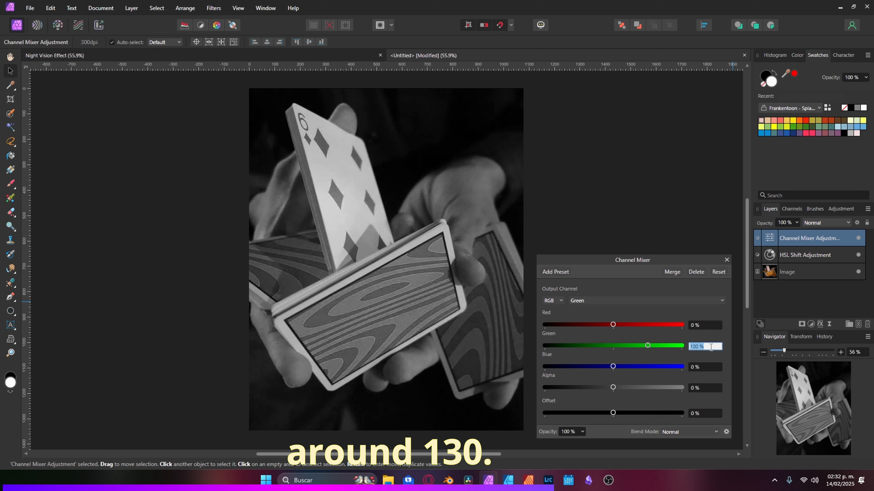
pyautogui.write('130')
pyautogui.press('Return')
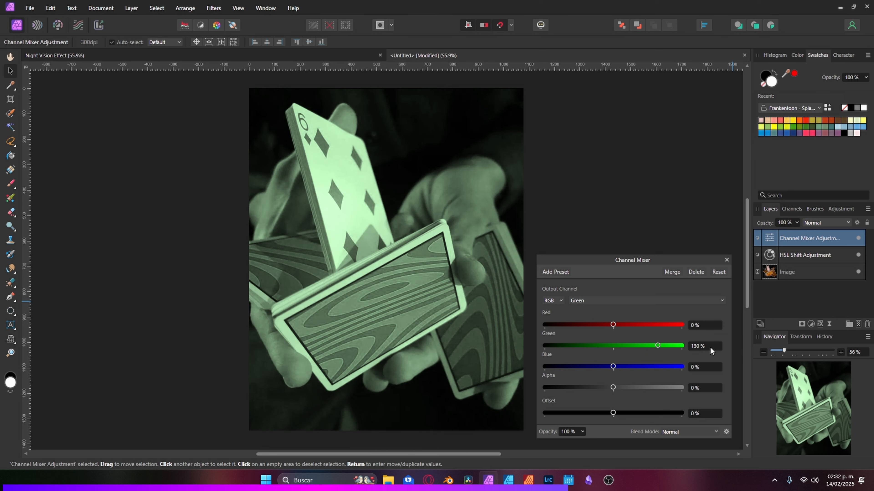
pyautogui.click(712, 301)
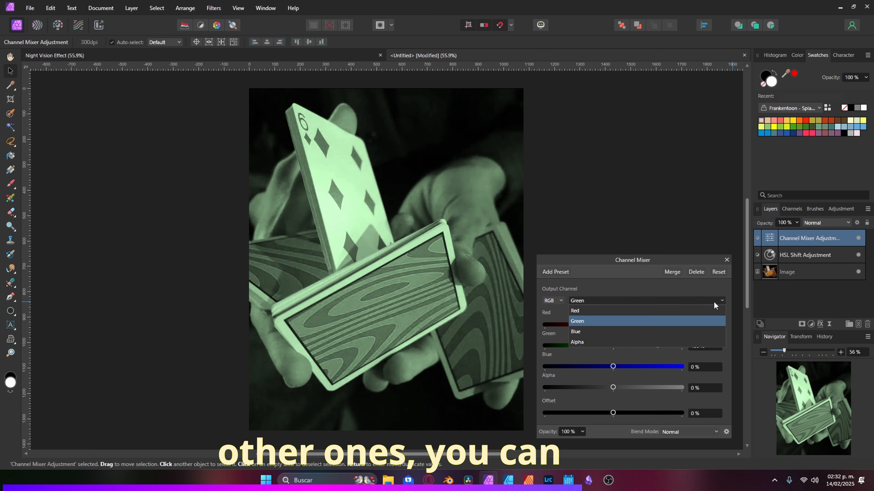
pyautogui.click(686, 332)
pyautogui.click(716, 303)
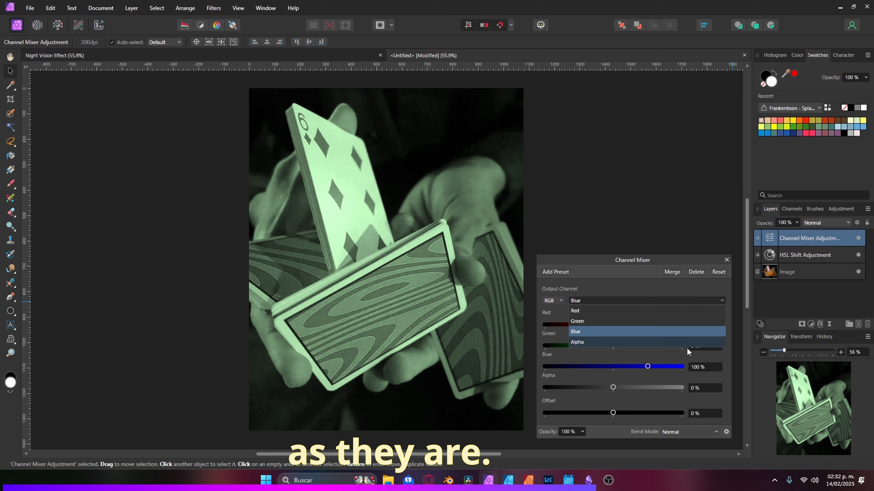
pyautogui.click(691, 346)
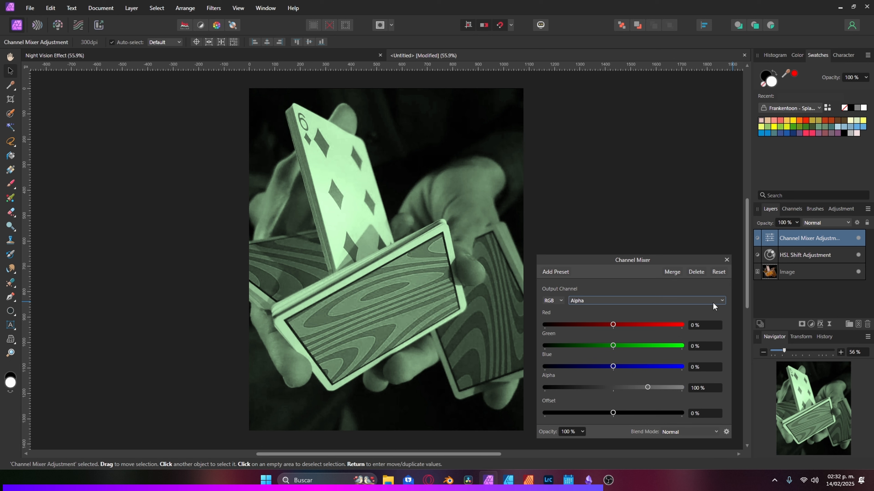
pyautogui.click(725, 260)
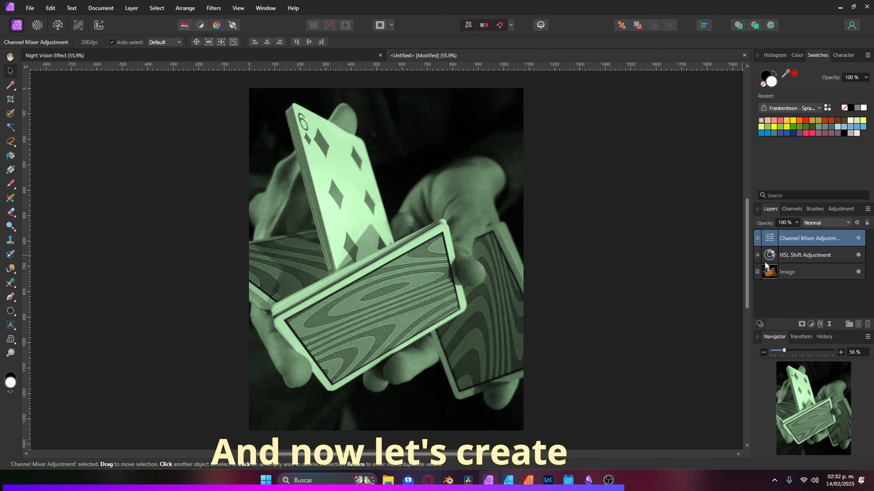
# Add a Color Balance adjustment with the midtones' Magenta / Green value set to 50%.
pyautogui.click(811, 324)
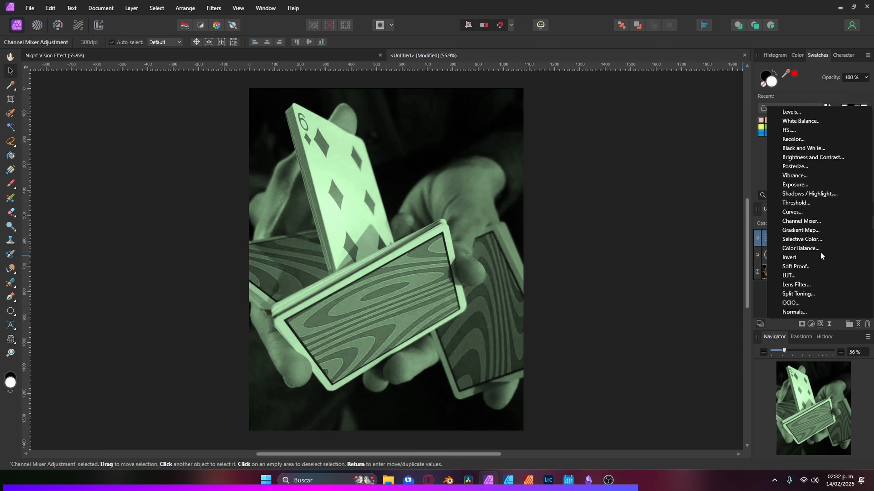
pyautogui.click(800, 248)
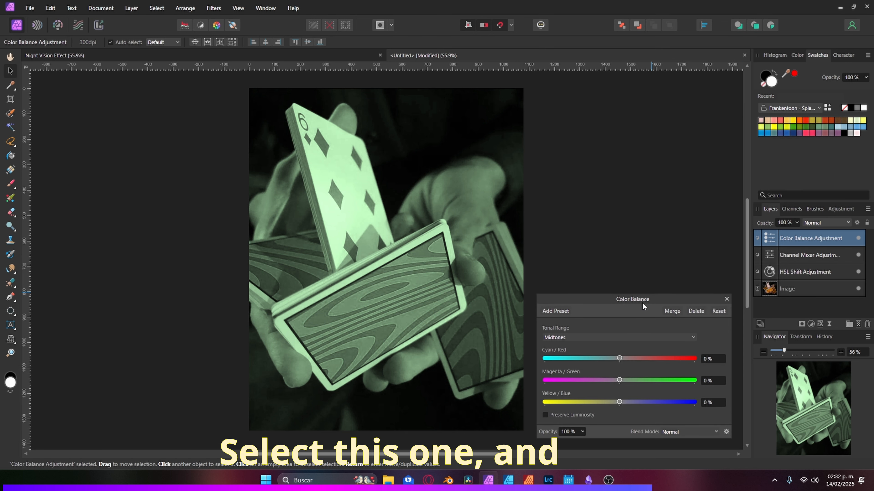
pyautogui.moveTo(641, 302); pyautogui.dragTo(642, 278)
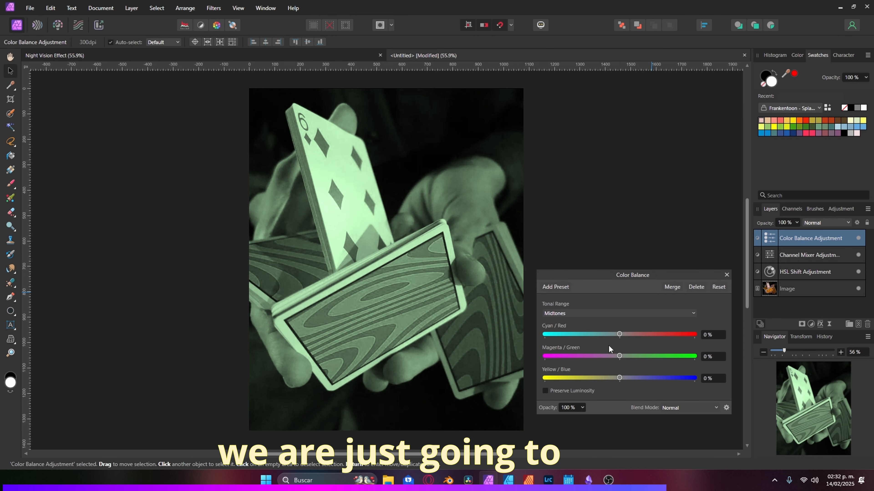
pyautogui.click(606, 316)
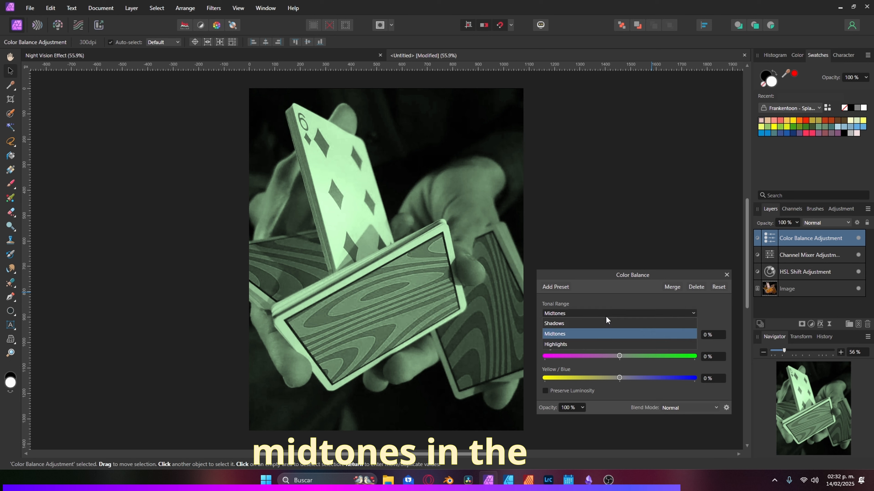
pyautogui.click(605, 316)
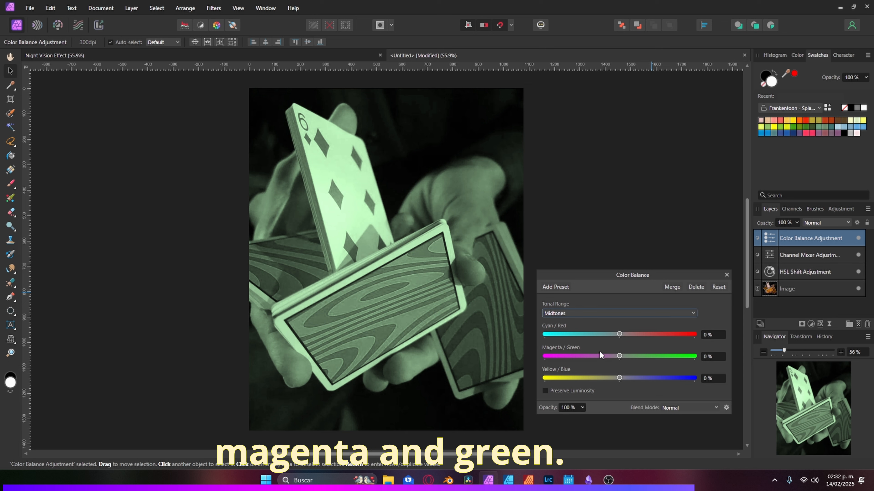
pyautogui.click(704, 357)
pyautogui.write('50')
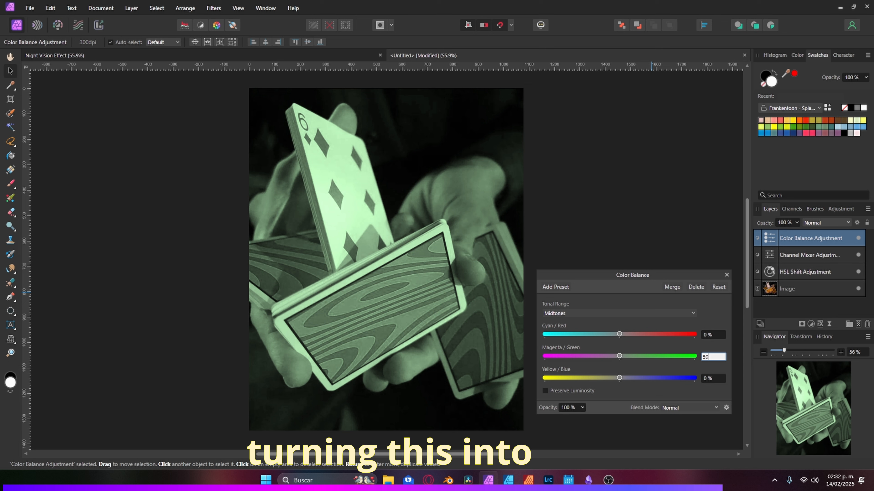
pyautogui.press('Return')
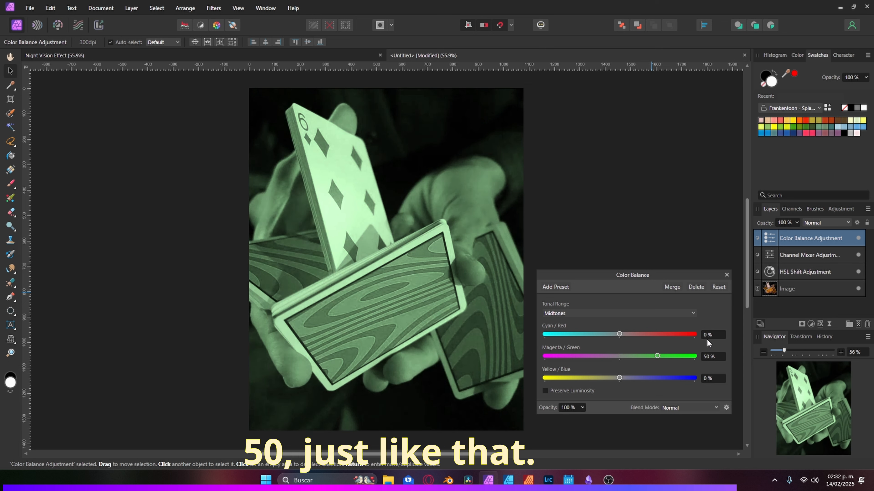
pyautogui.click(728, 274)
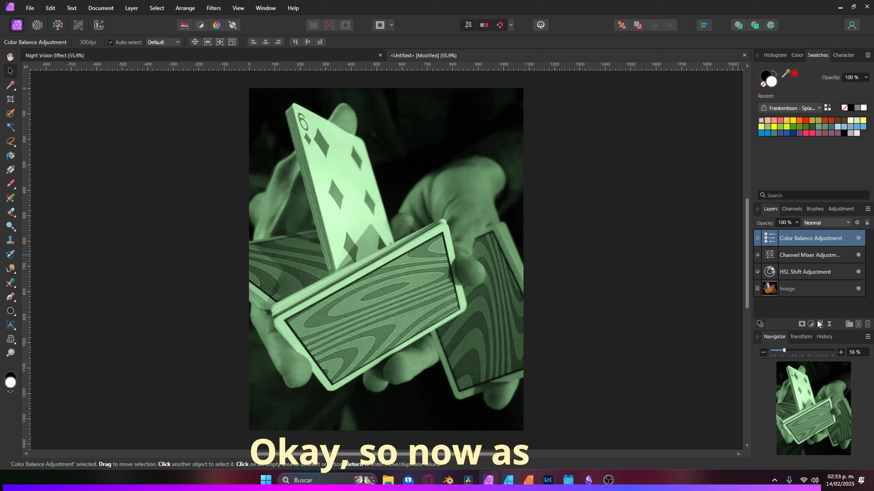
# Add a live Add Noise filter on top of the adjustments with an intensity of 25%.
pyautogui.click(828, 325)
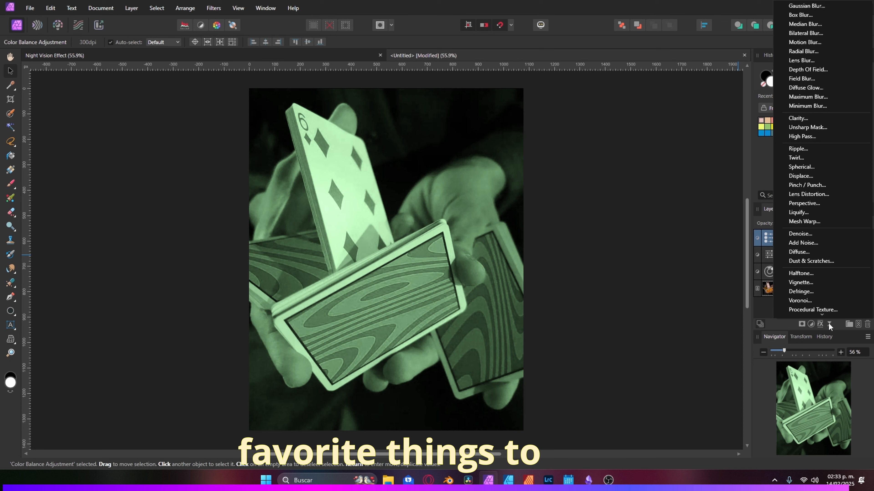
pyautogui.click(825, 246)
pyautogui.click(710, 391)
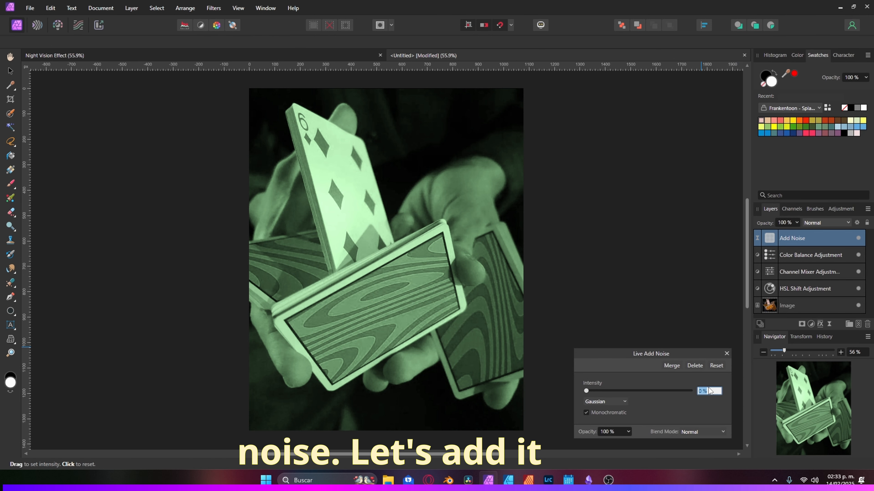
pyautogui.write('2')
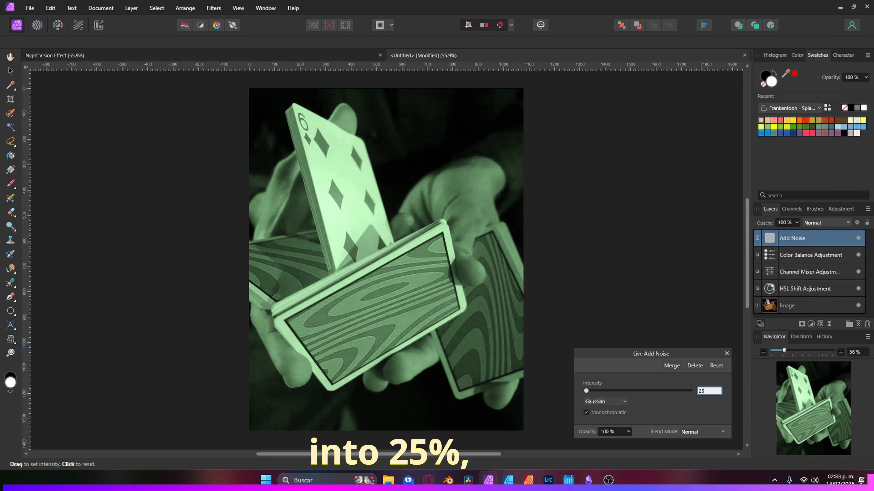
pyautogui.write('5')
pyautogui.press('Return')
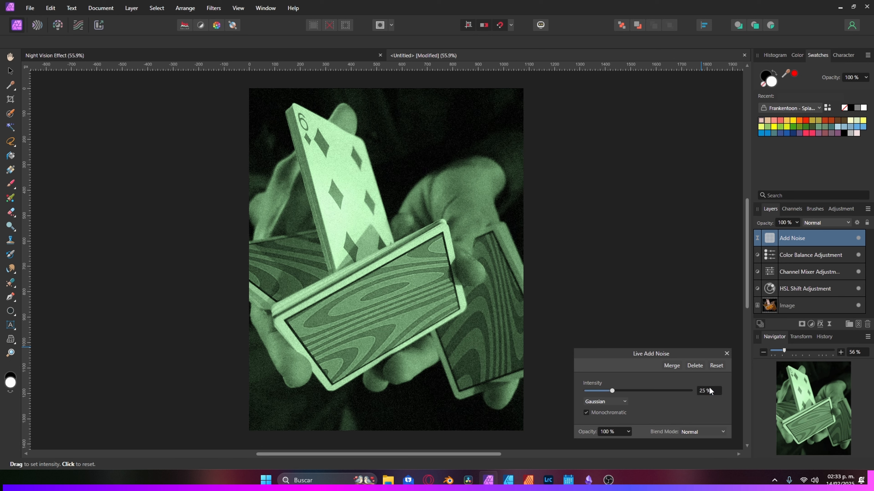
pyautogui.click(727, 354)
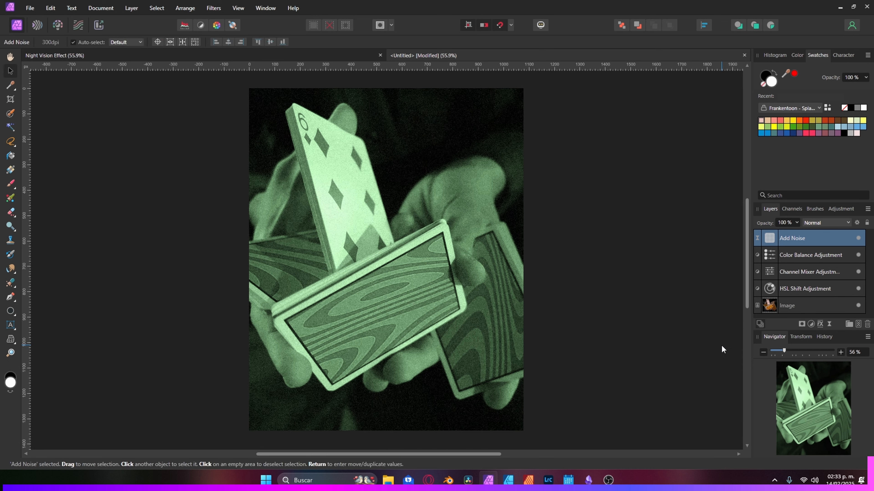
# Add a live Vignette filter above the noise and set its exposure to 1.
pyautogui.click(829, 323)
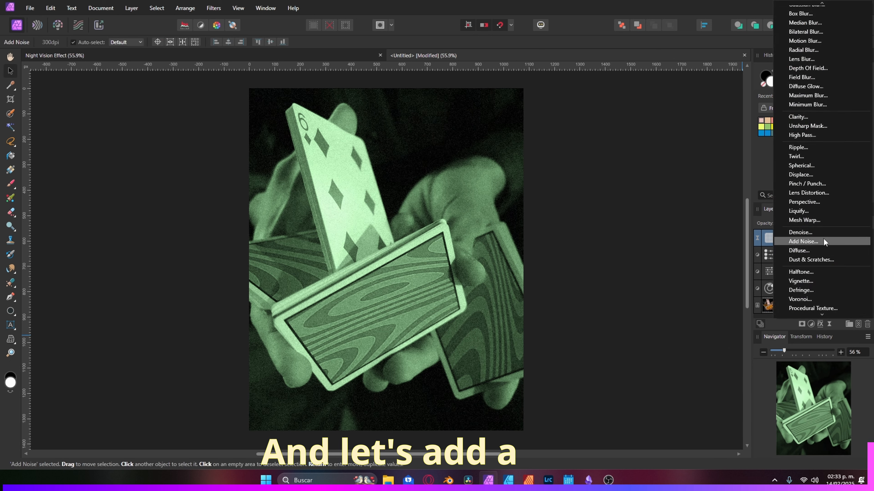
pyautogui.click(827, 281)
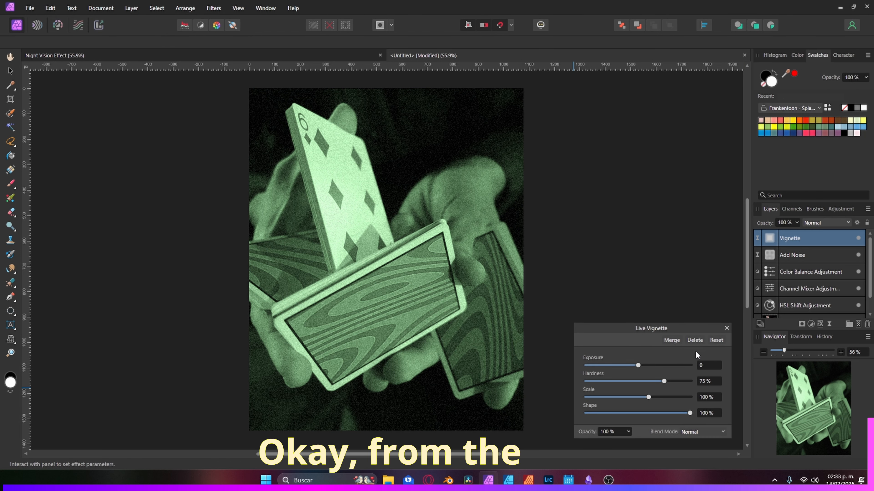
pyautogui.click(714, 366)
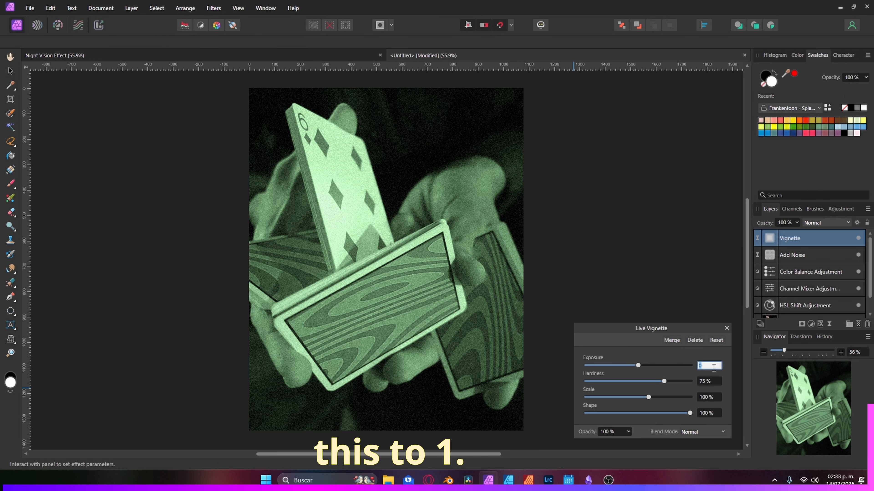
pyautogui.write('1')
pyautogui.press('Return')
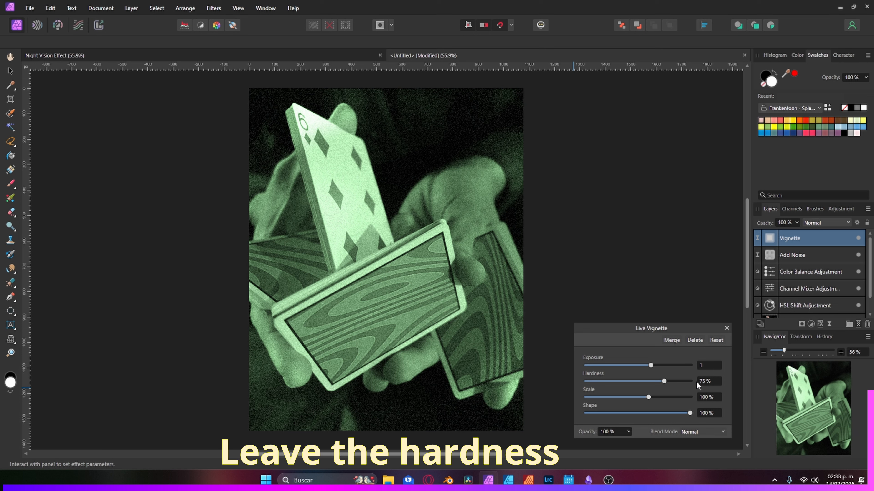
# Set the live Vignette filter's scale to 122% and close its settings.
pyautogui.click(716, 398)
pyautogui.write('122')
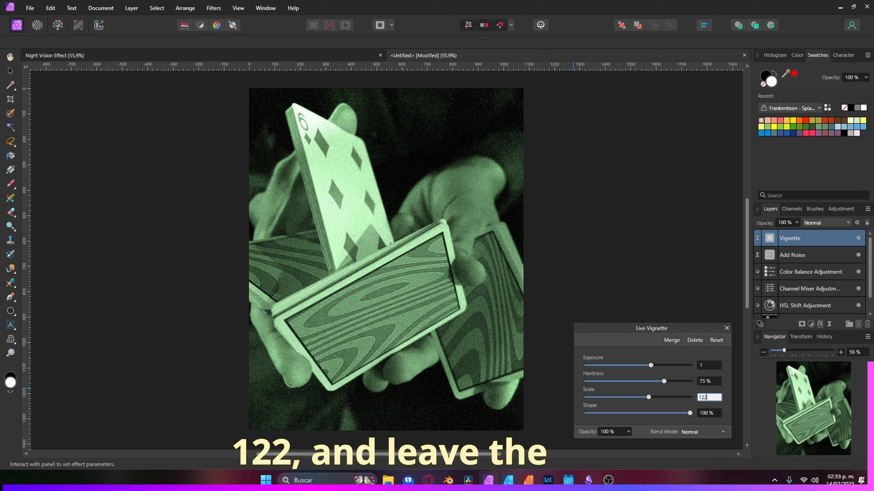
pyautogui.press('Return')
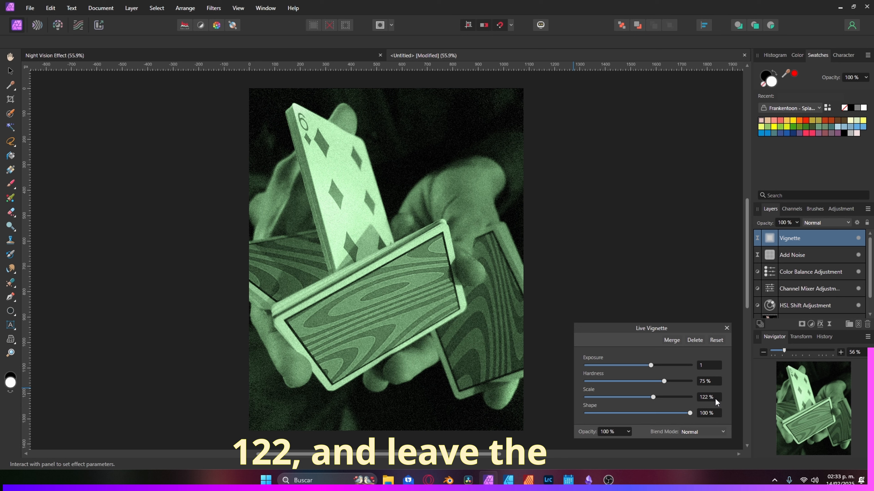
pyautogui.click(726, 327)
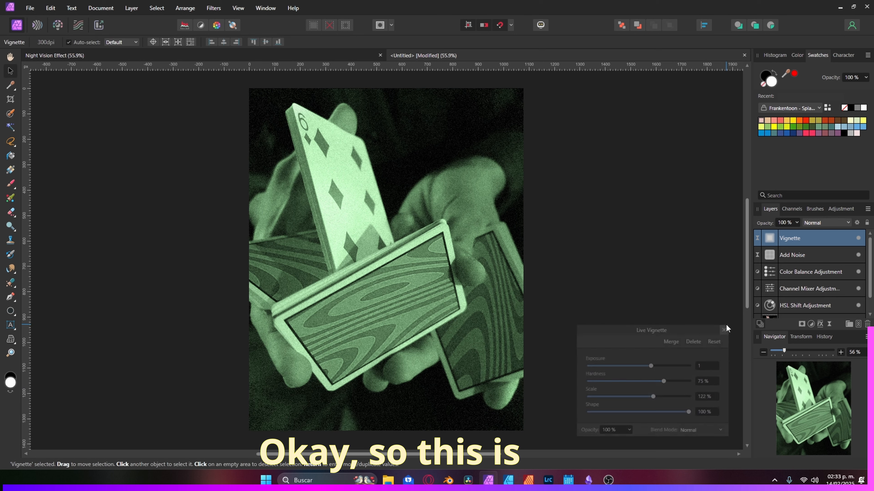
# Toggle the Vignette layer's visibility off and on to compare the photo with and without it.
pyautogui.click(858, 237)
pyautogui.click(858, 238)
pyautogui.click(858, 237)
pyautogui.click(859, 238)
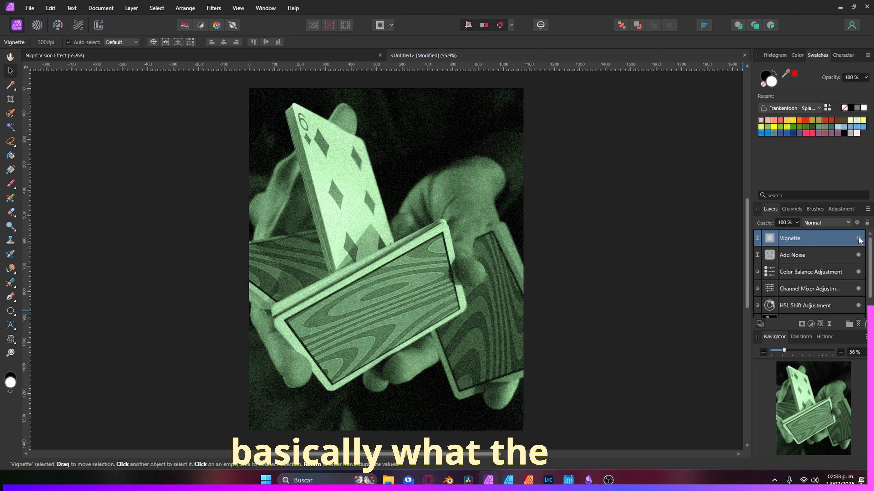
pyautogui.click(858, 238)
pyautogui.click(859, 238)
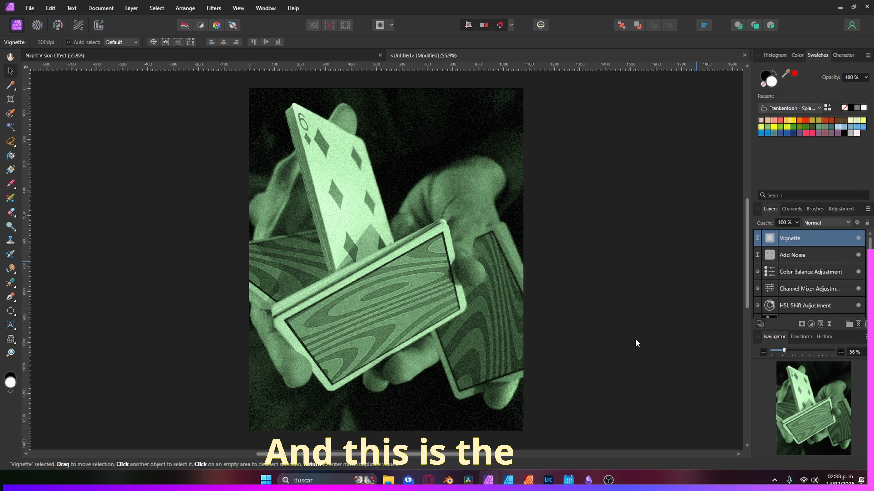
# Group the five effect layers from HSL Shift up to Vignette, leaving the image layer outside the group.
pyautogui.scroll(-1, 789, 276)
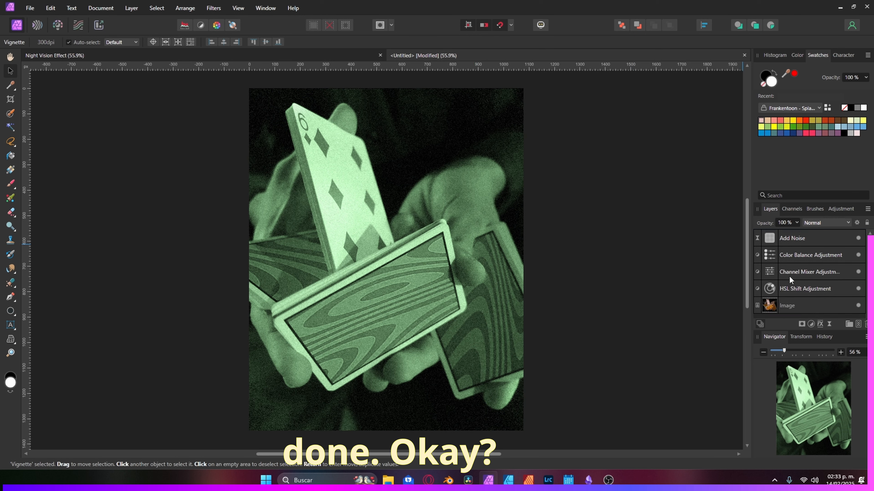
pyautogui.click(798, 290)
pyautogui.scroll(1, 798, 290)
pyautogui.keyDown('shift'); pyautogui.click(803, 241); pyautogui.keyUp('shift')
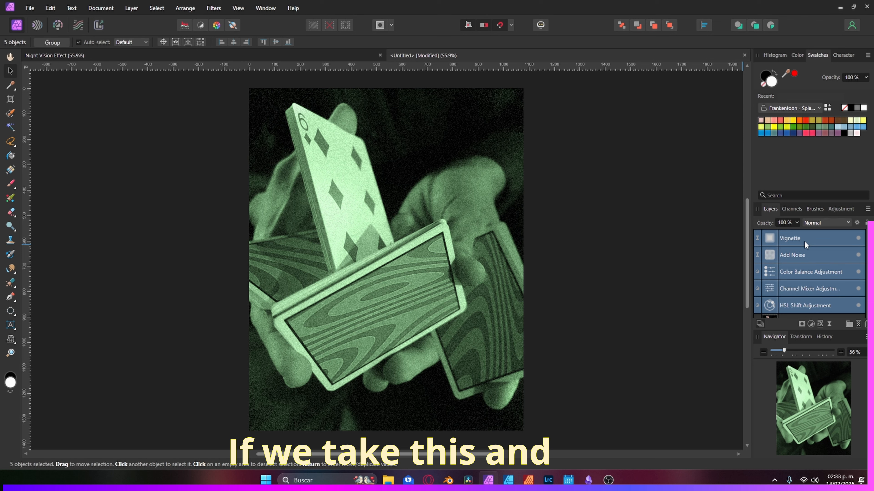
pyautogui.hotkey('ctrl', 'g')
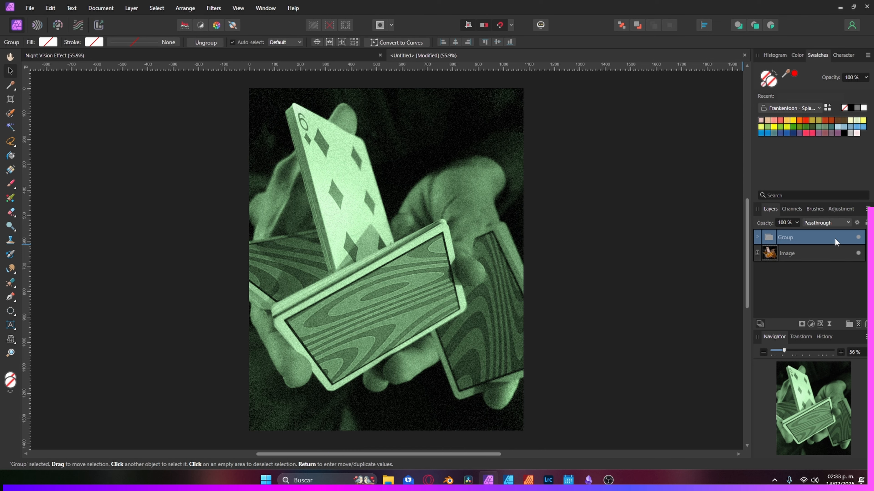
# Toggle the effect group's visibility to compare the night vision look with the base image.
pyautogui.click(857, 239)
pyautogui.click(857, 239)
pyautogui.click(858, 239)
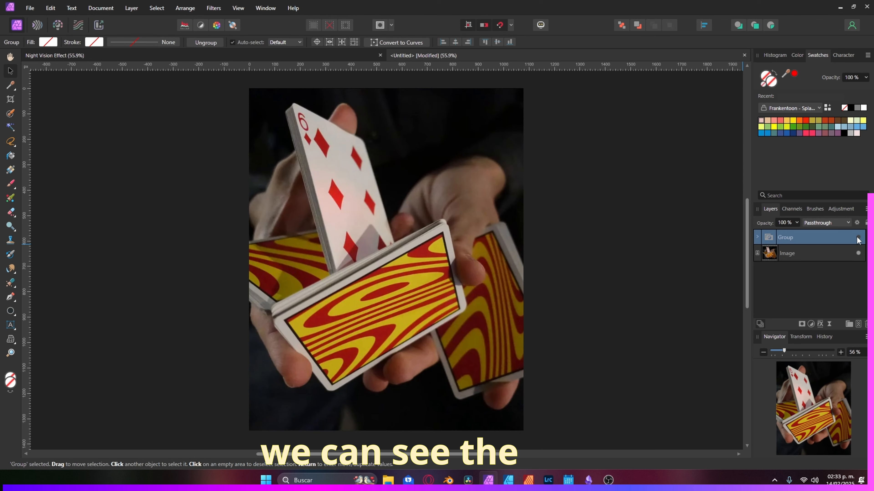
pyautogui.click(857, 239)
pyautogui.click(858, 239)
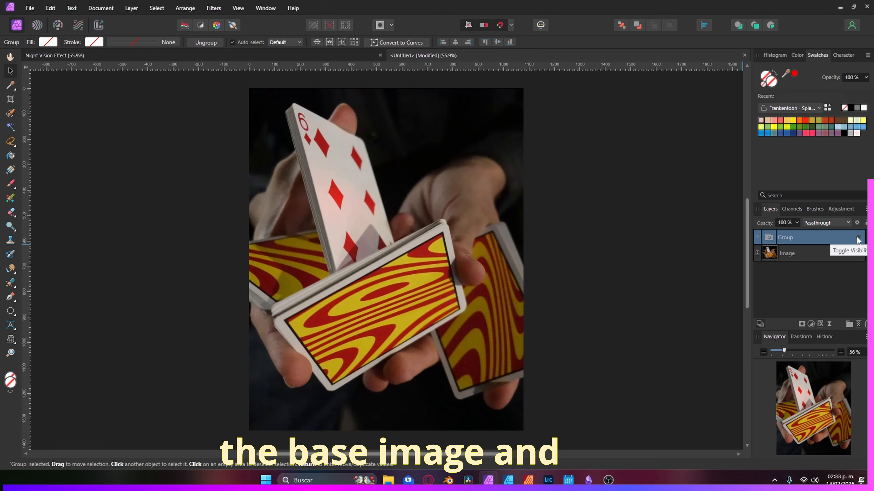
pyautogui.click(858, 239)
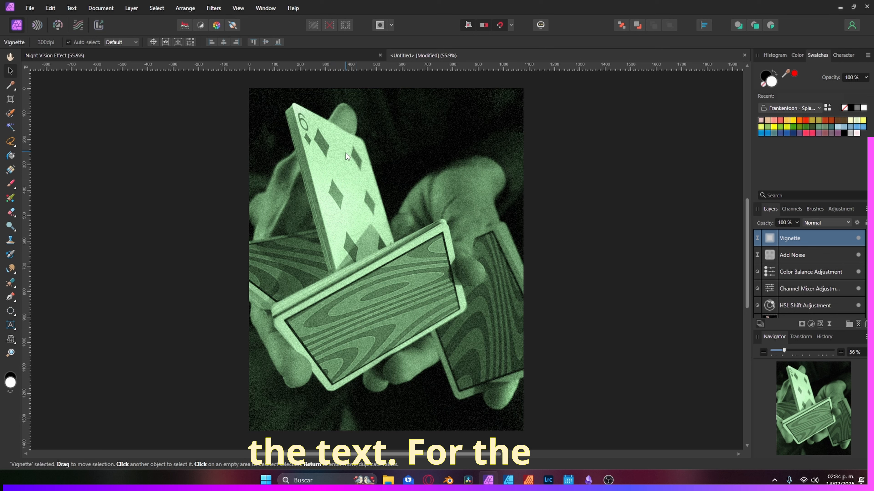
# Start an artistic text of about 63 pt over the lower cards and set its font to Helvetica Compressed.
pyautogui.click(586, 369)
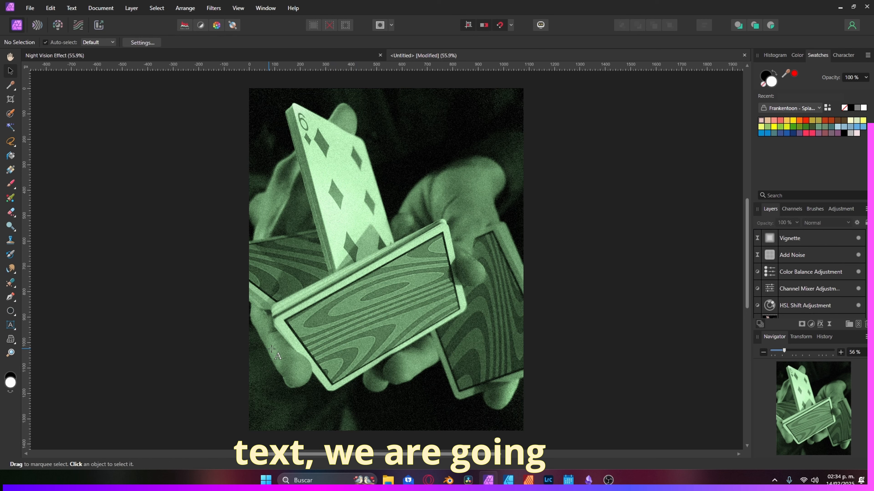
pyautogui.press('t')
pyautogui.moveTo(304, 331); pyautogui.dragTo(351, 380)
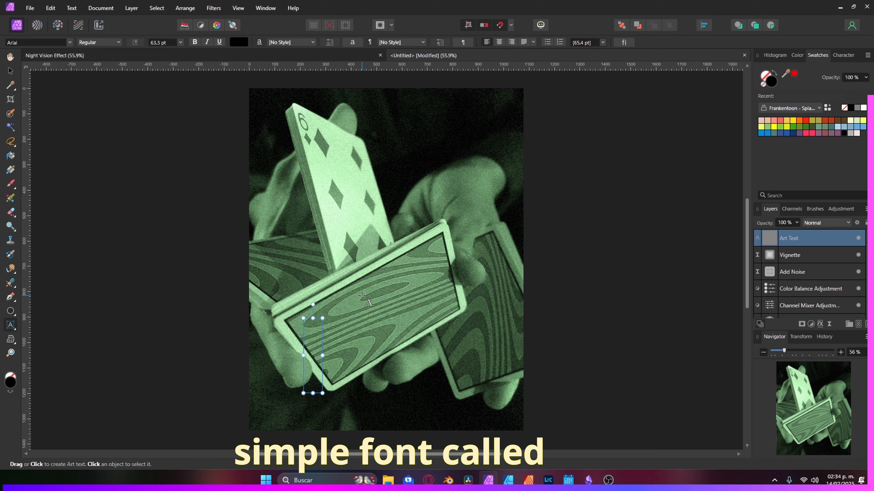
pyautogui.click(38, 42)
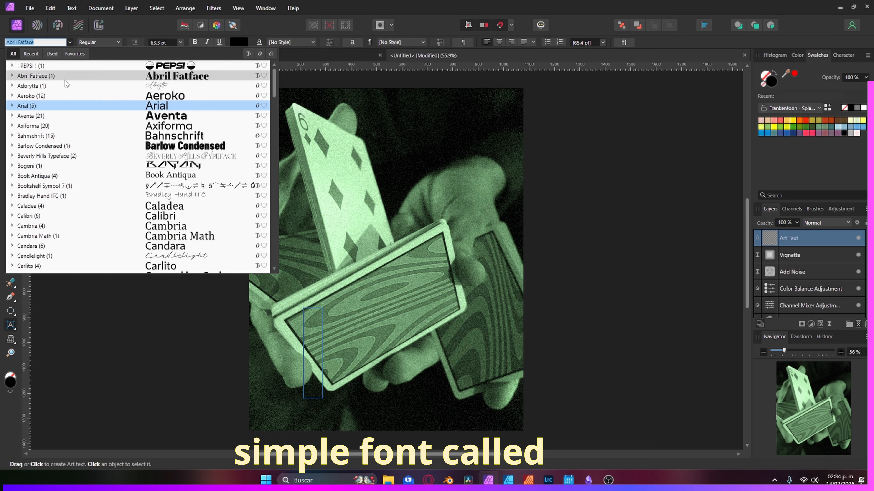
pyautogui.scroll(-15, 65, 103)
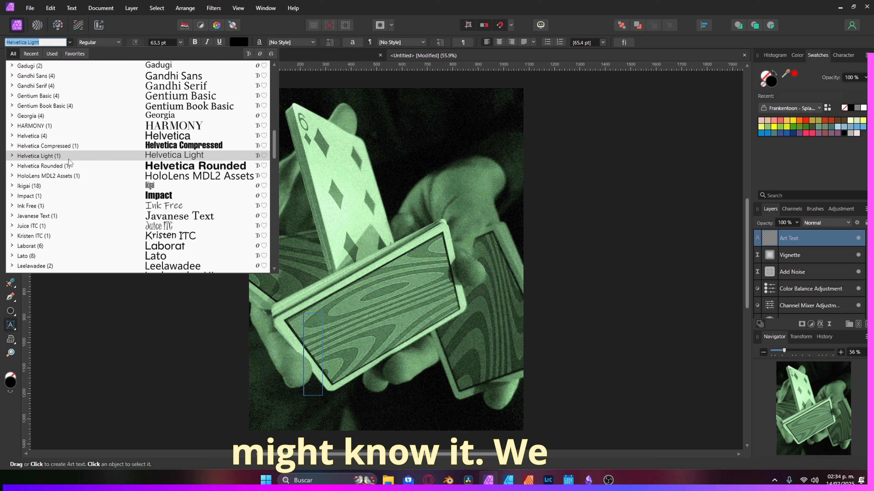
pyautogui.click(73, 145)
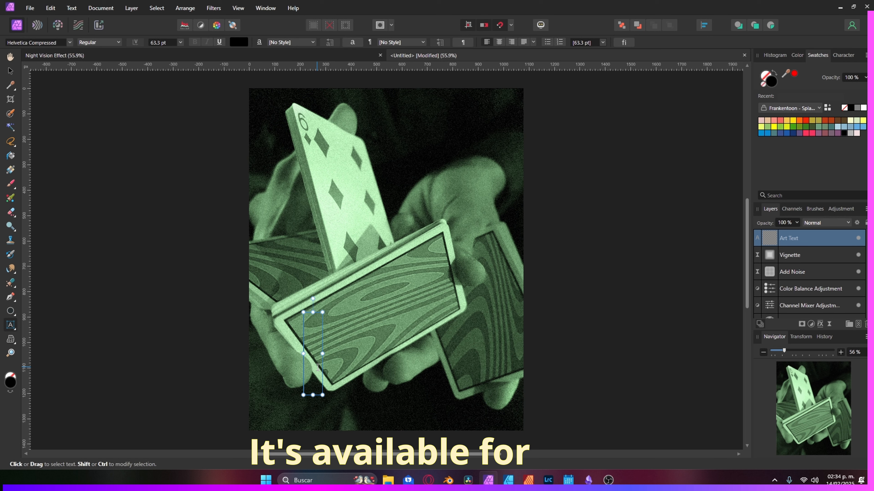
# Enter "MKULTRA" as the content of the artistic text.
pyautogui.write('M')
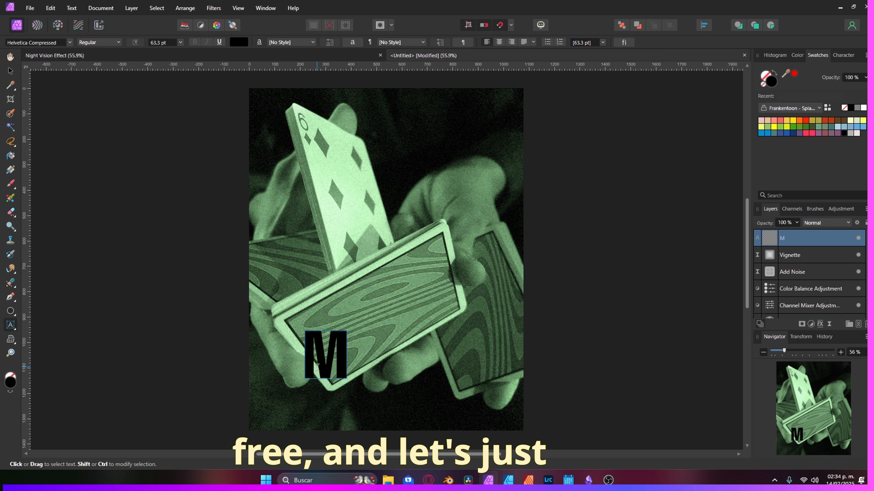
pyautogui.write('KU')
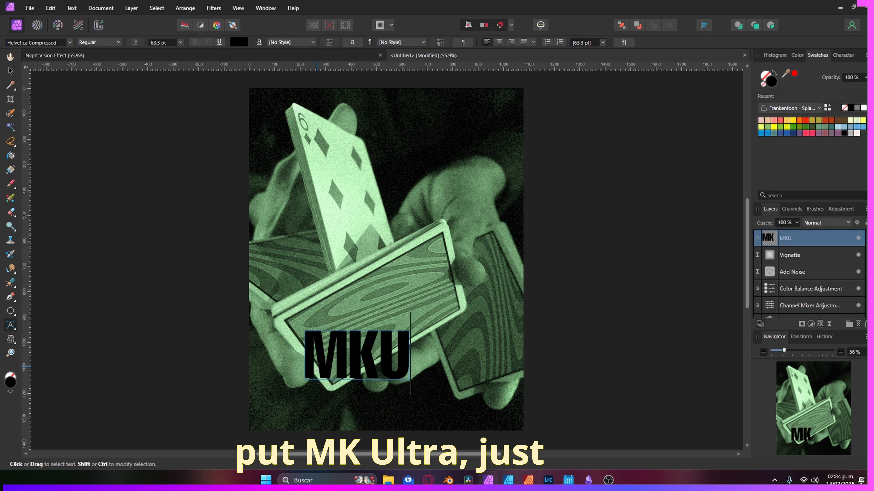
pyautogui.write('LTRA')
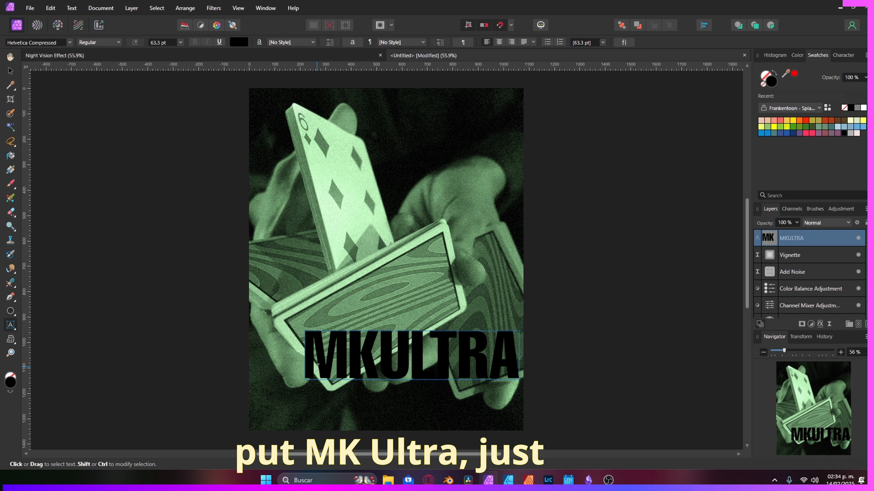
# Centre the MKULTRA text horizontally on the page and deselect it.
pyautogui.click(11, 71)
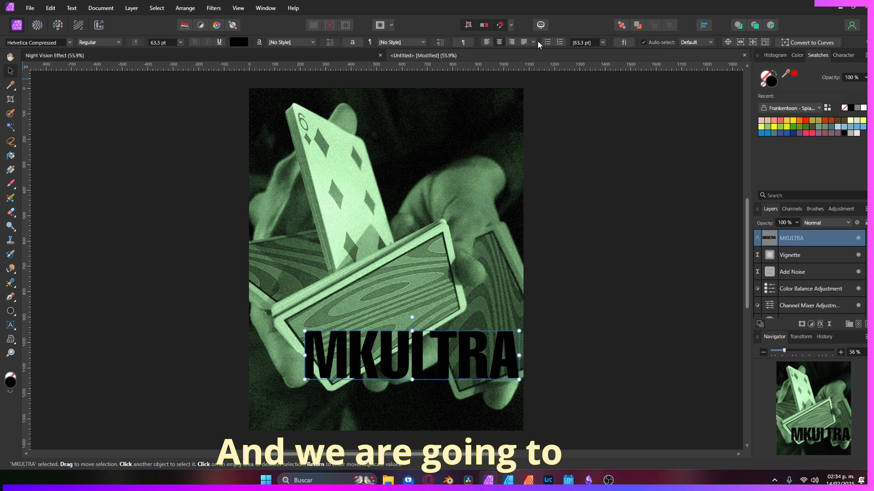
pyautogui.click(702, 28)
pyautogui.click(722, 55)
pyautogui.click(653, 246)
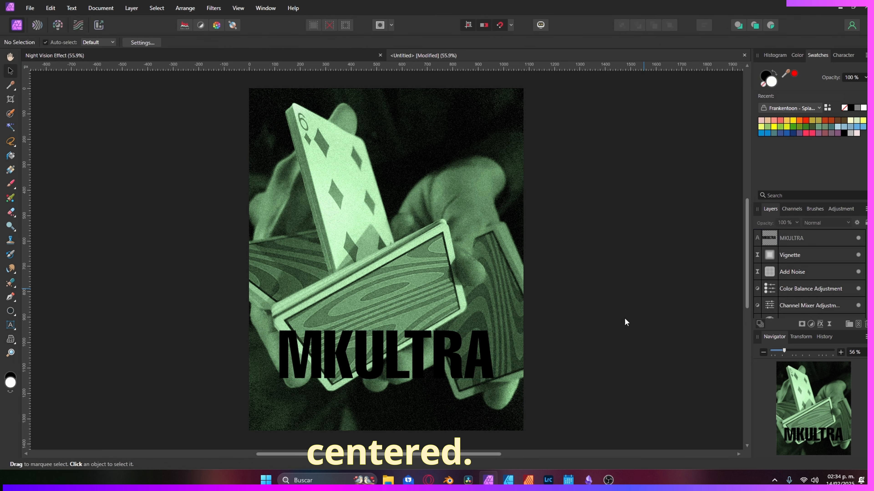
# Move the MKULTRA text layer beneath the HSL Shift adjustment, directly above the image layer.
pyautogui.click(811, 239)
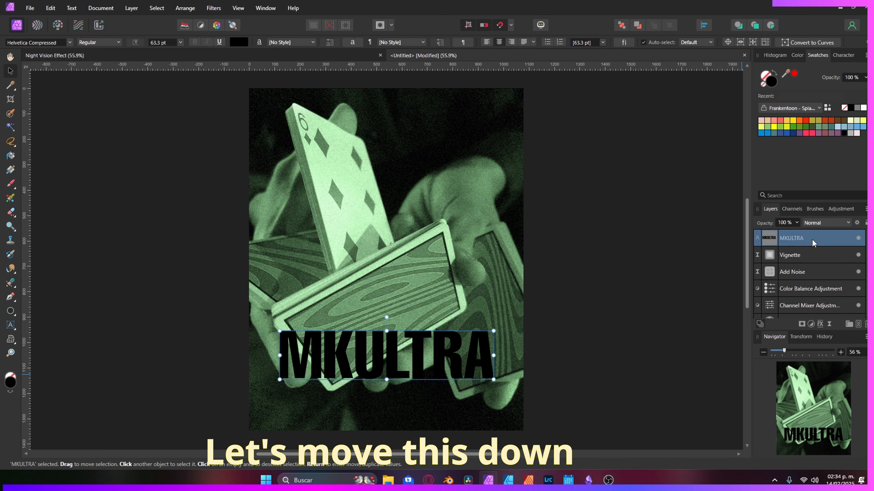
pyautogui.moveTo(811, 239); pyautogui.dragTo(812, 295)
pyautogui.click(585, 344)
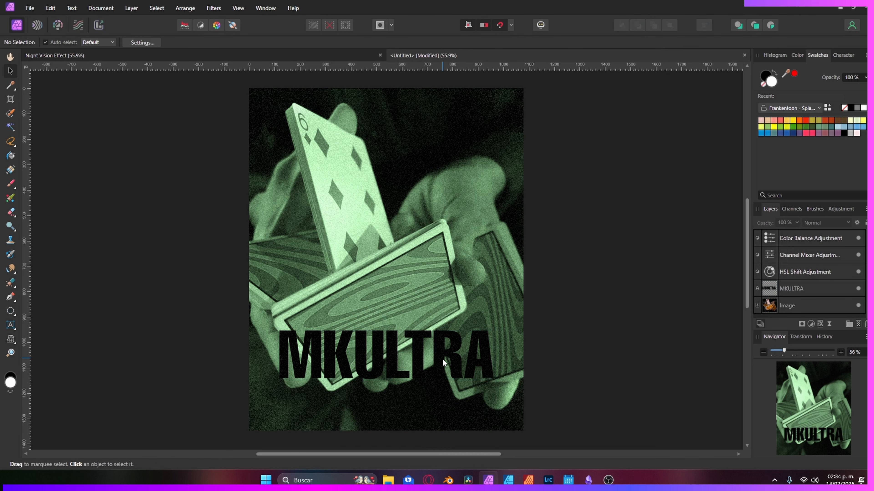
# Set the MKULTRA text colour to white and deselect the text.
pyautogui.click(442, 359)
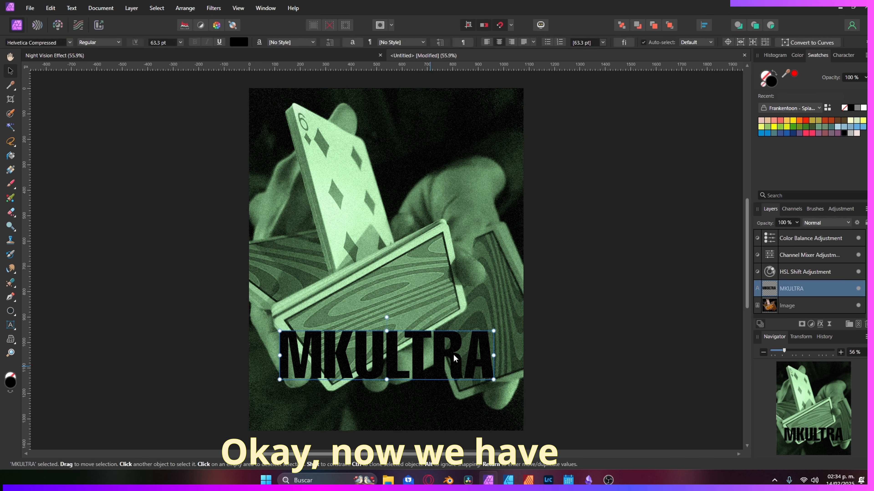
pyautogui.click(238, 42)
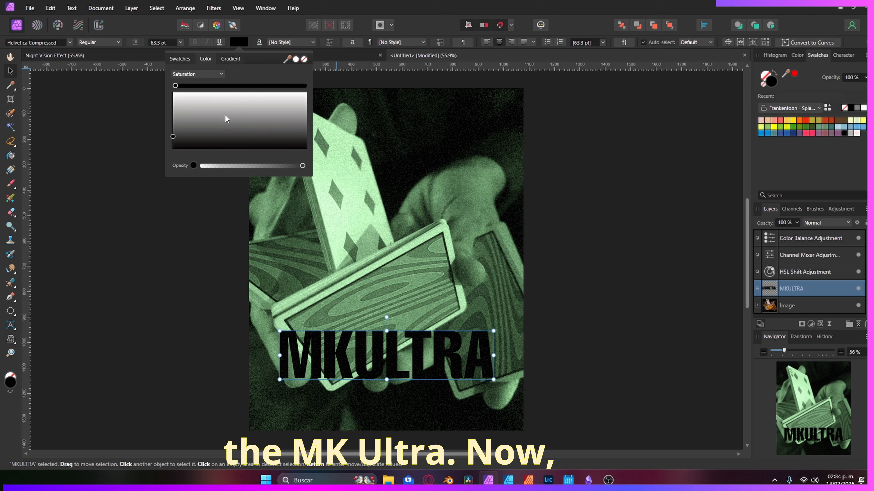
pyautogui.moveTo(199, 108); pyautogui.dragTo(146, 85)
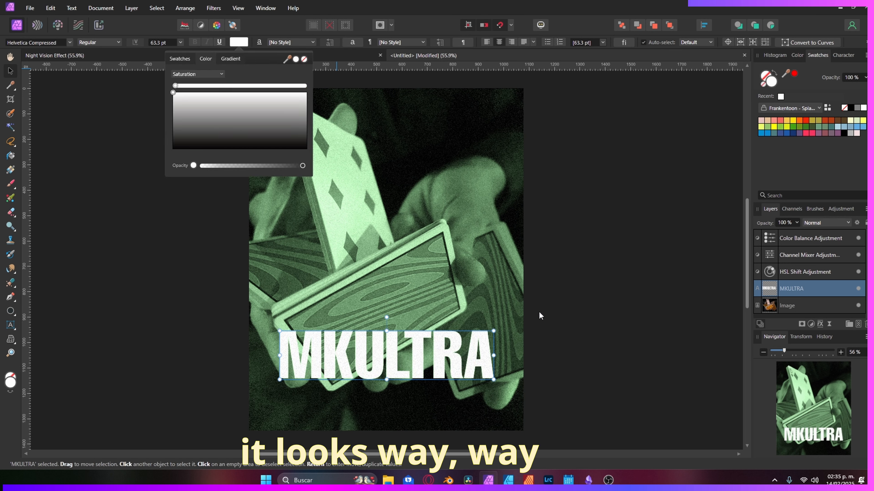
pyautogui.click(569, 311)
pyautogui.click(618, 346)
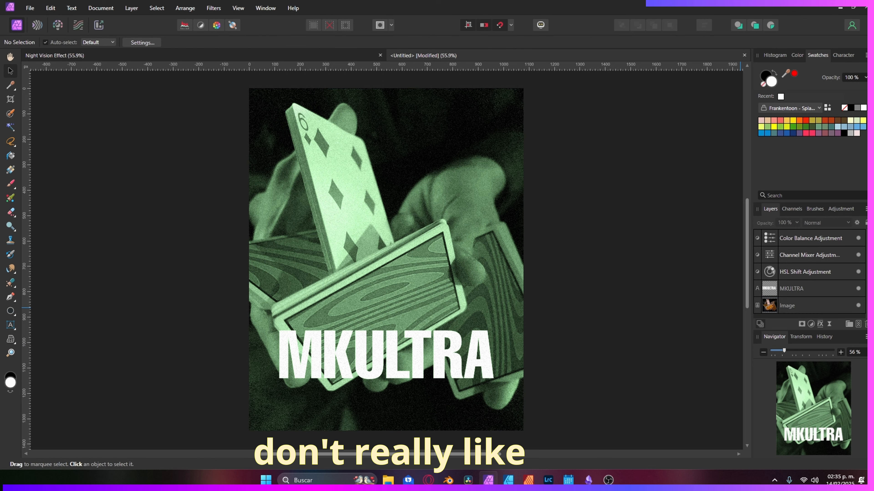
# Change the MKULTRA text colour to the light blue with hex code CDEFFF.
pyautogui.click(804, 290)
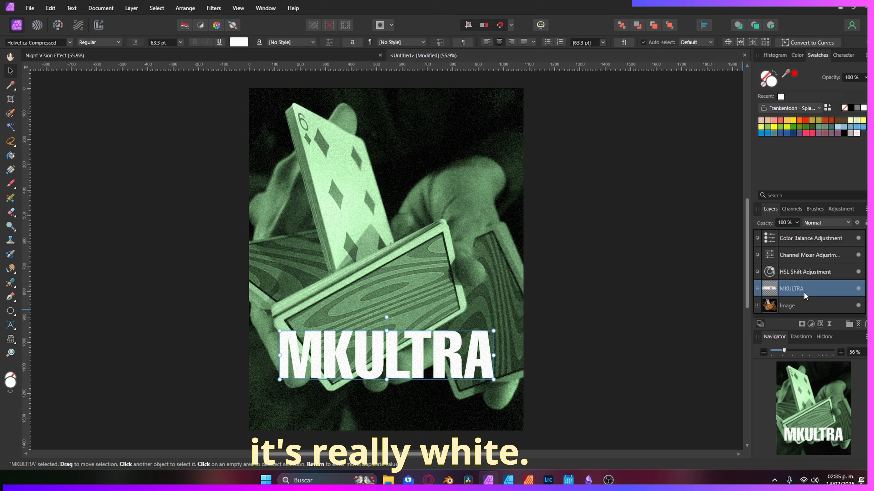
pyautogui.click(241, 45)
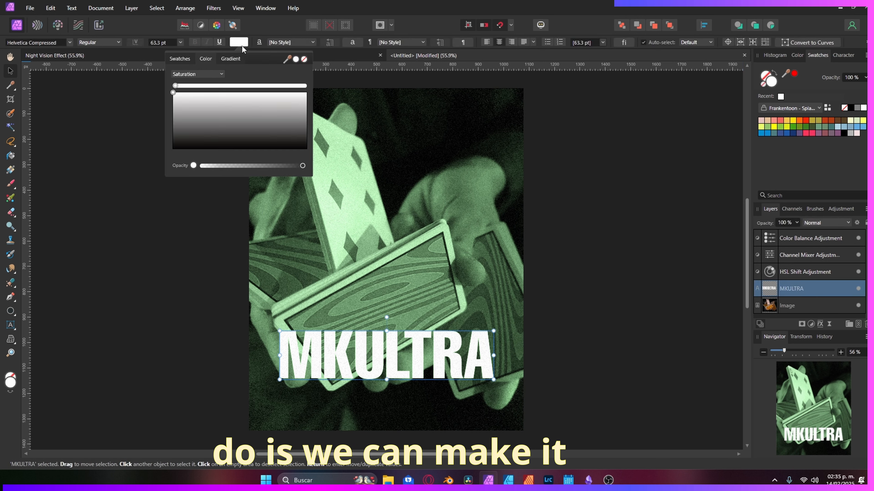
pyautogui.click(295, 59)
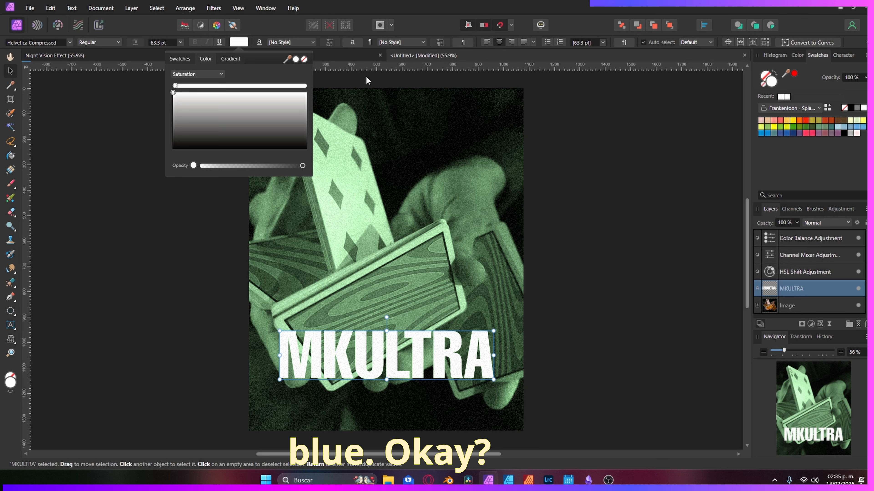
pyautogui.click(771, 82)
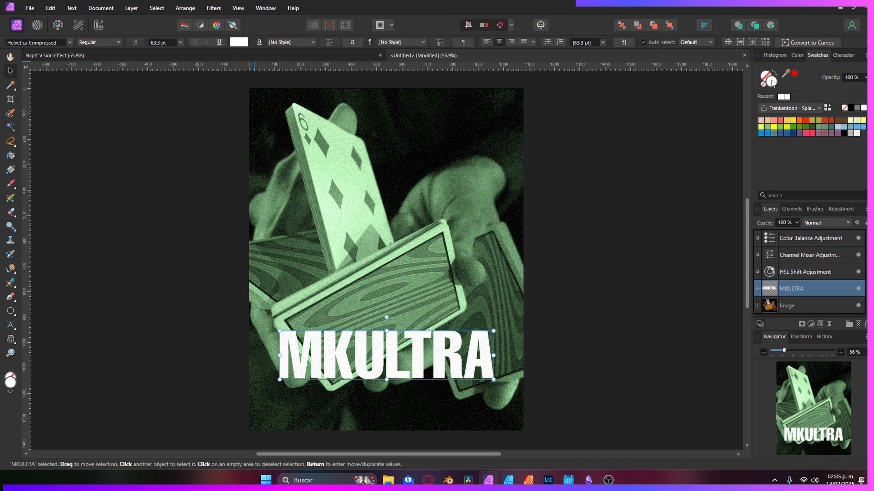
pyautogui.doubleClick(772, 82)
pyautogui.doubleClick(314, 290)
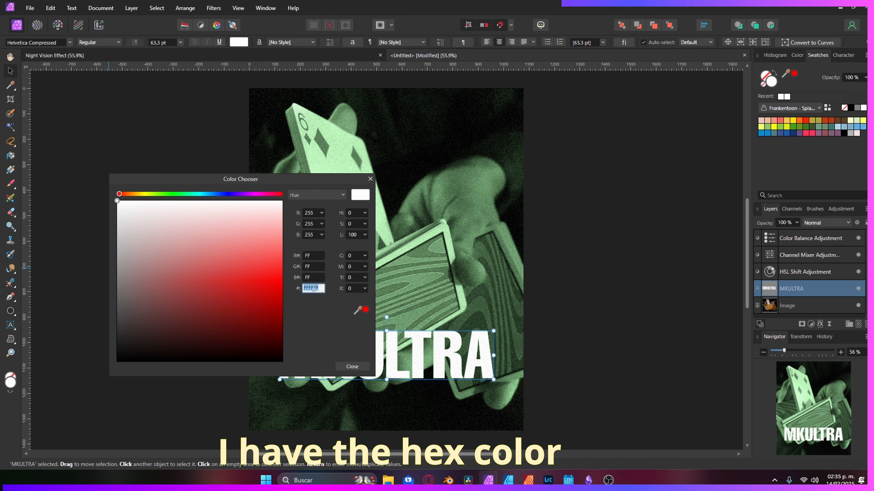
pyautogui.write('CDEFFF')
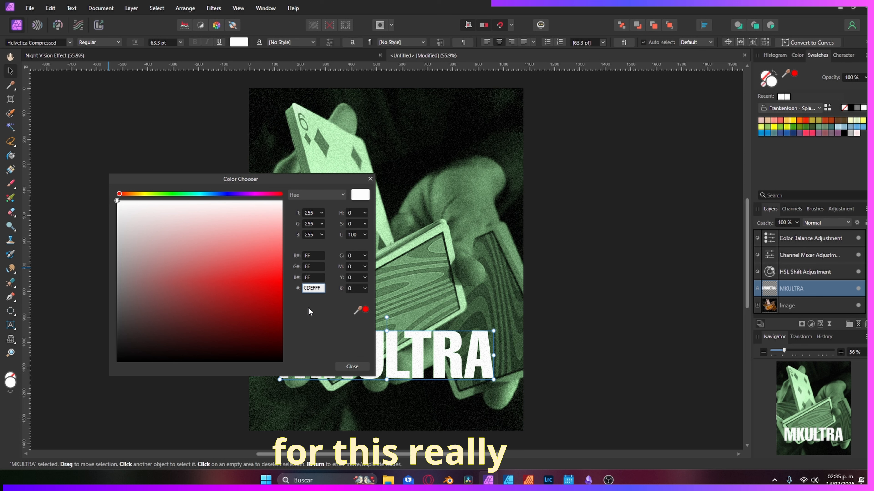
pyautogui.press('Return')
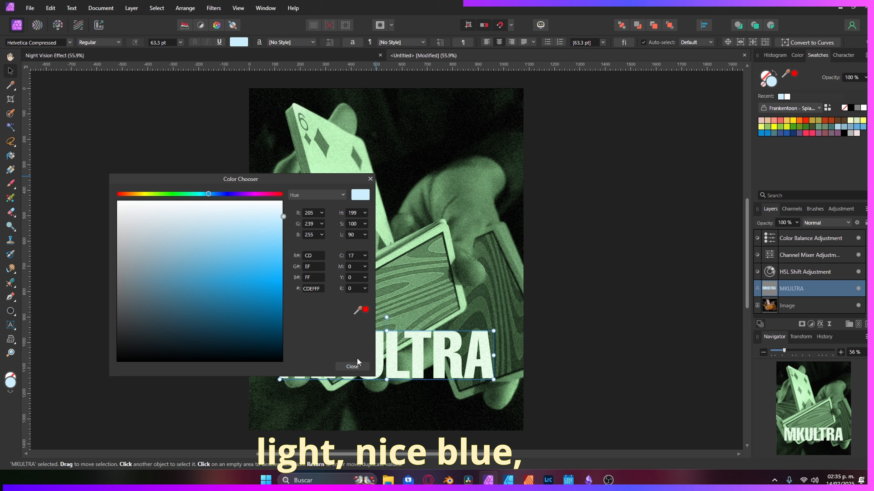
pyautogui.click(351, 364)
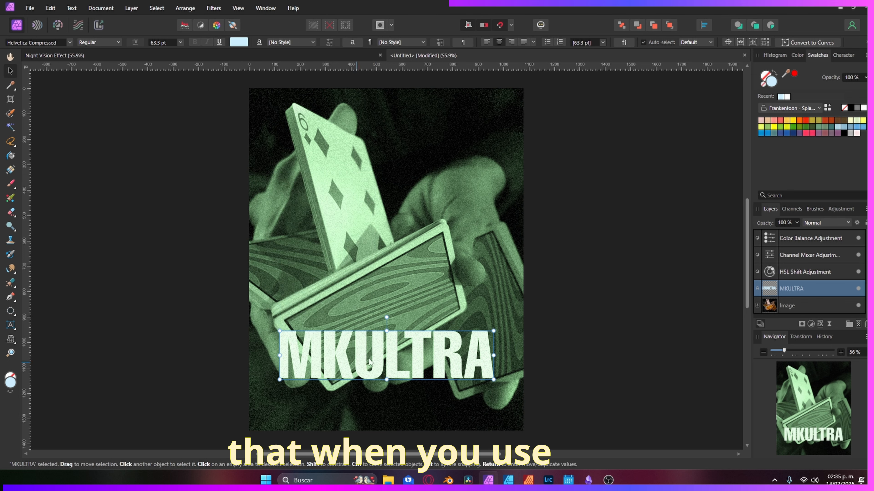
# Apply a Gaussian Blur layer effect with a 1 px radius to the MKULTRA text layer and deselect it.
pyautogui.click(587, 354)
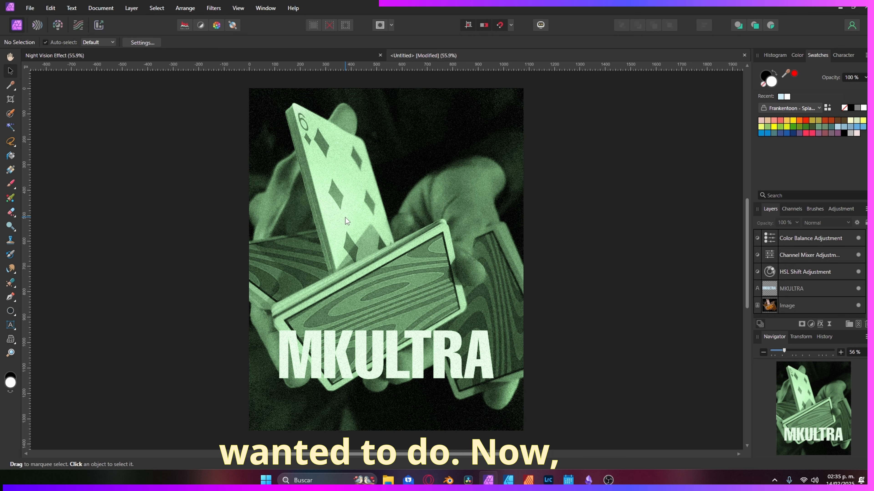
pyautogui.click(817, 294)
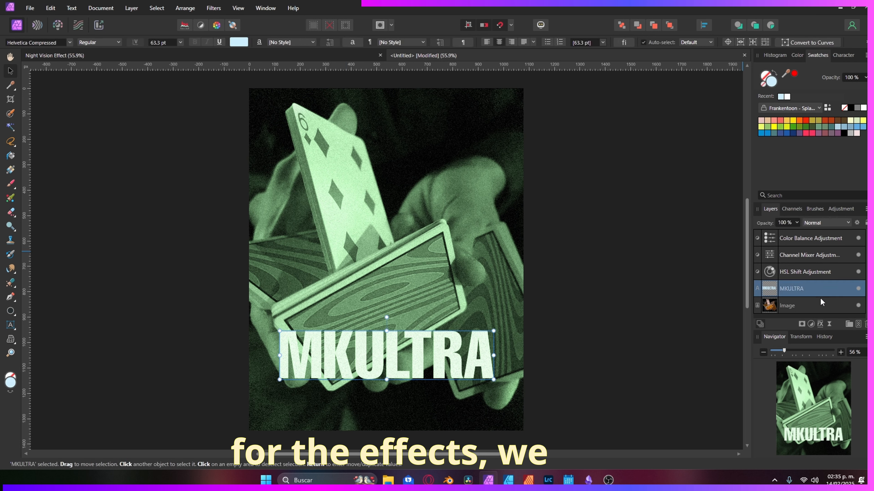
pyautogui.click(820, 322)
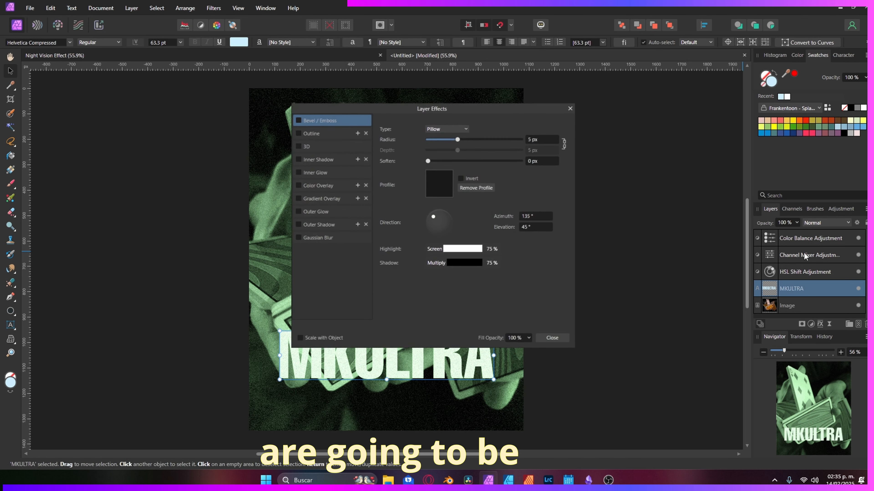
pyautogui.click(297, 237)
pyautogui.moveTo(473, 108); pyautogui.dragTo(747, 79)
pyautogui.click(612, 210)
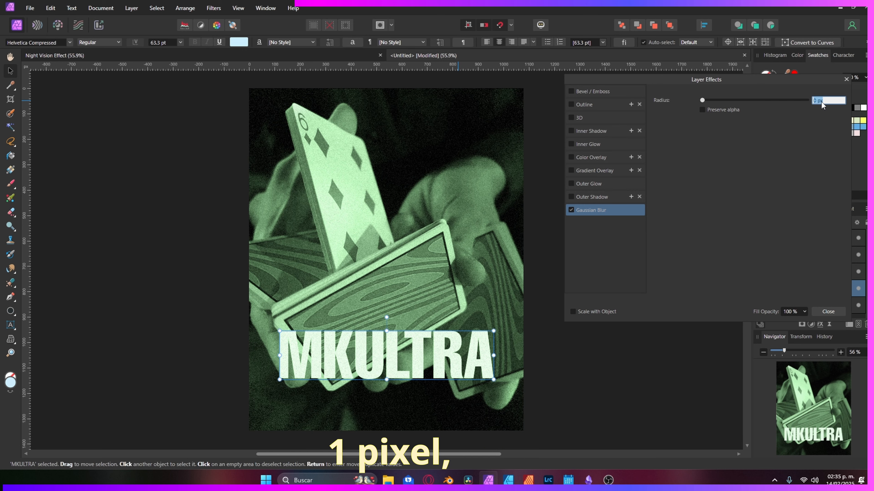
pyautogui.write('1')
pyautogui.press('Return')
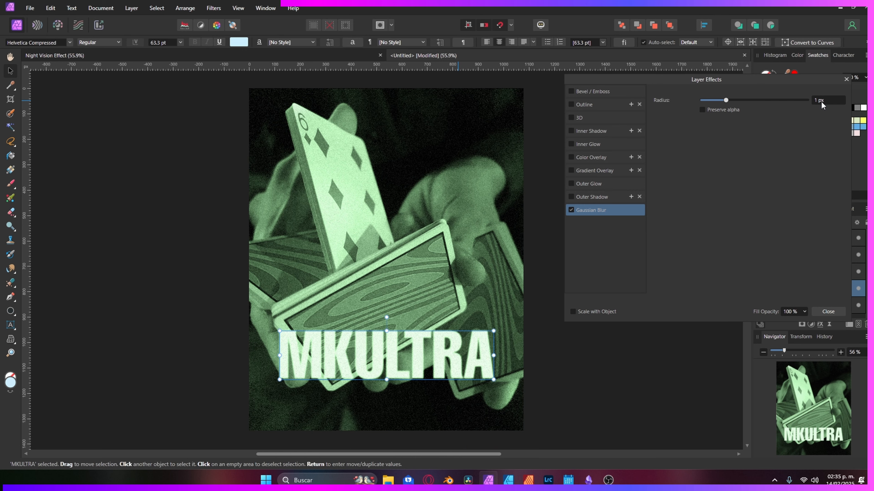
pyautogui.click(846, 79)
pyautogui.click(642, 367)
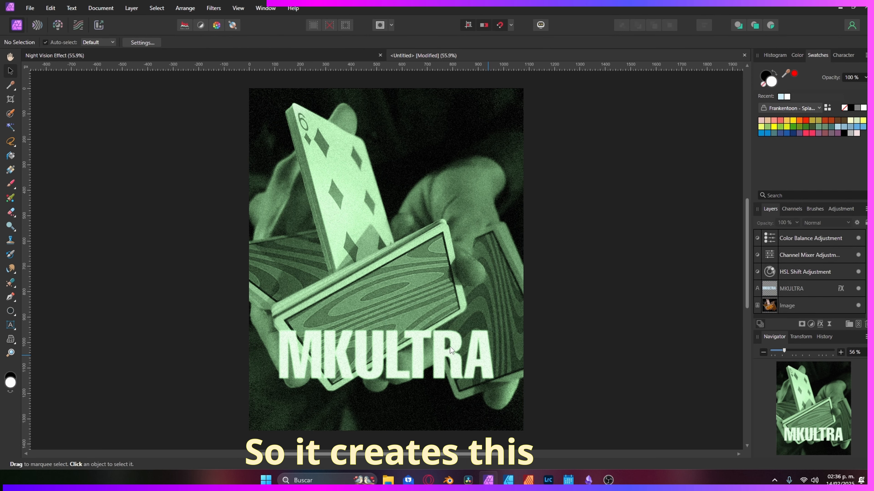
# Examine the blurred edges of the MKULTRA text up close and check the whole composition.
pyautogui.press('z')
pyautogui.click(431, 344)
pyautogui.click(430, 344)
pyautogui.click(431, 343)
pyautogui.moveTo(376, 320); pyautogui.dragTo(508, 191)
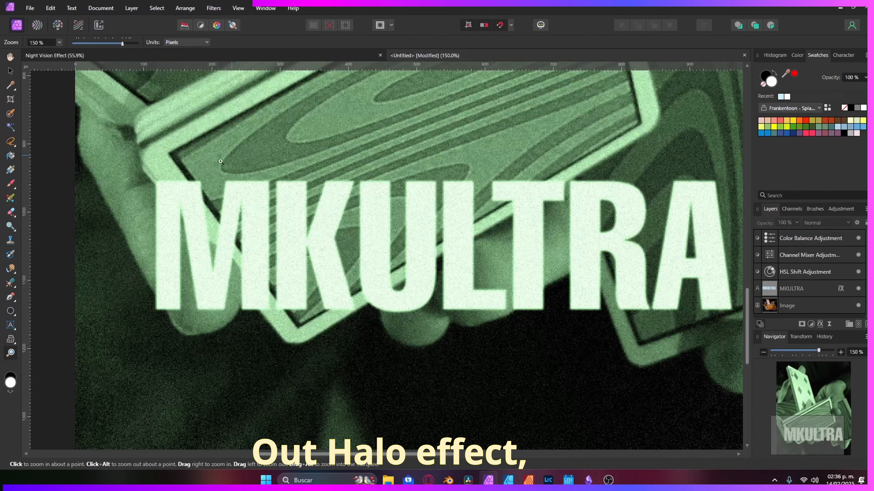
pyautogui.keyDown('alt'); pyautogui.click(511, 263); pyautogui.keyUp('alt')
pyautogui.keyDown('alt'); pyautogui.click(511, 263); pyautogui.keyUp('alt')
pyautogui.moveTo(628, 210); pyautogui.dragTo(549, 344)
pyautogui.keyDown('alt'); pyautogui.click(424, 302); pyautogui.keyUp('alt')
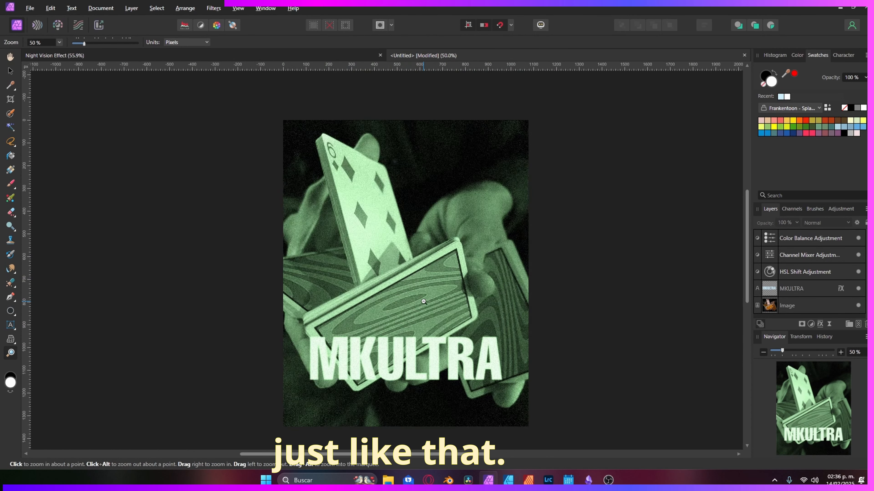
pyautogui.moveTo(423, 302); pyautogui.dragTo(403, 283)
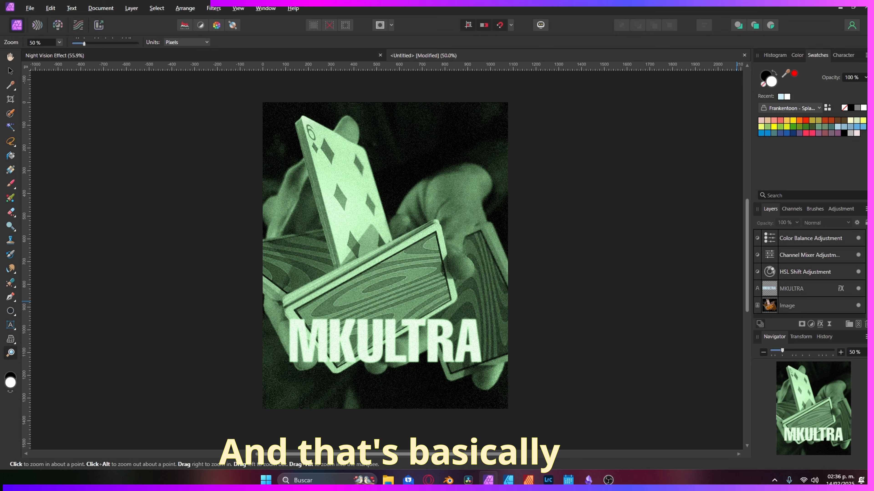
pyautogui.press('v')
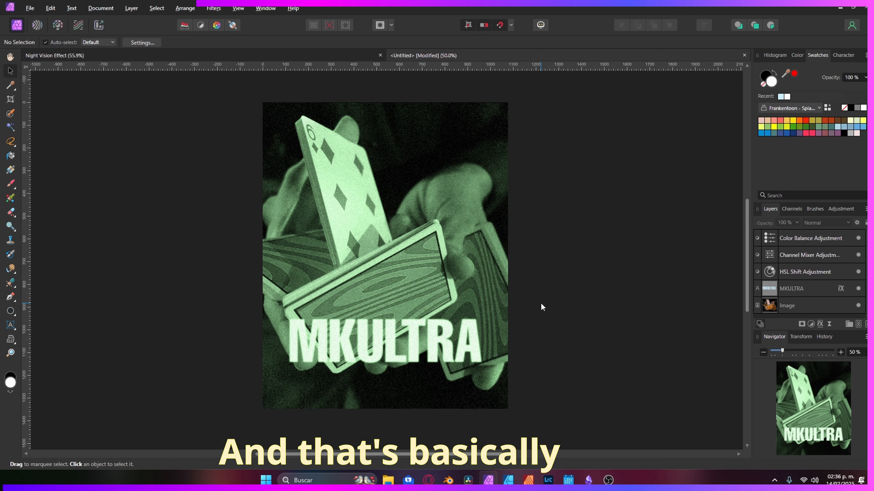
pyautogui.click(541, 306)
pyautogui.click(646, 357)
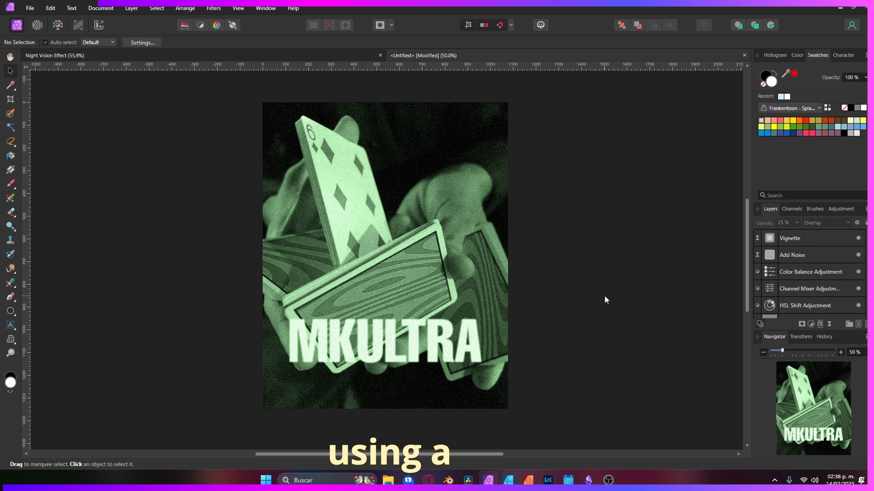
# Paste the design syndrome paper texture above the Vignette layer and reset it to Normal blend mode at 100% opacity.
pyautogui.click(842, 245)
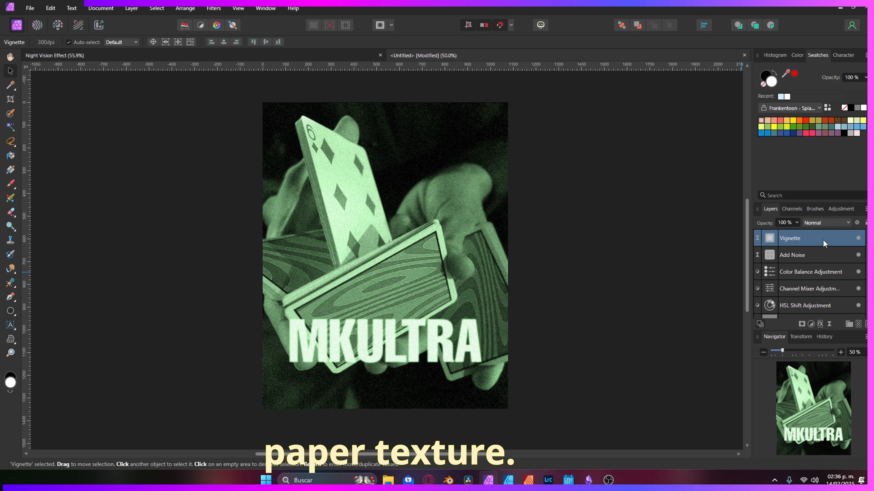
pyautogui.hotkey('ctrl', 'v')
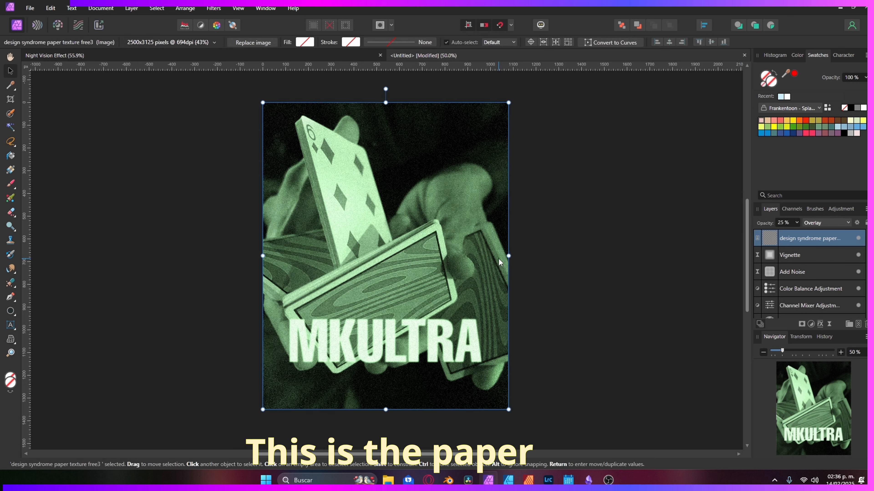
pyautogui.click(823, 224)
pyautogui.scroll(4, 825, 231)
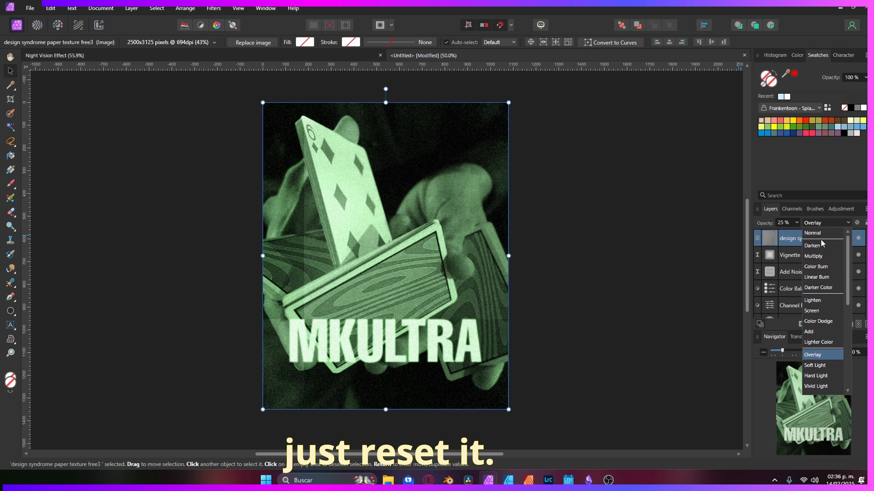
pyautogui.click(829, 234)
pyautogui.click(796, 223)
pyautogui.moveTo(798, 234); pyautogui.dragTo(846, 234)
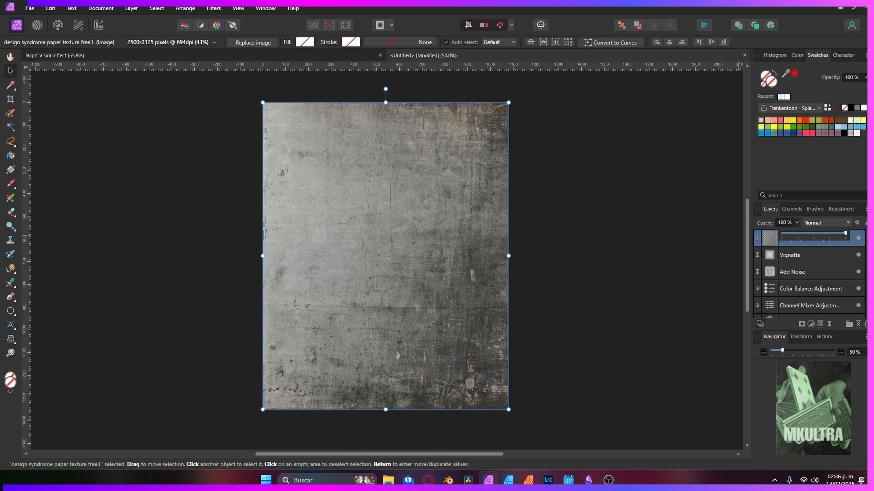
pyautogui.click(655, 240)
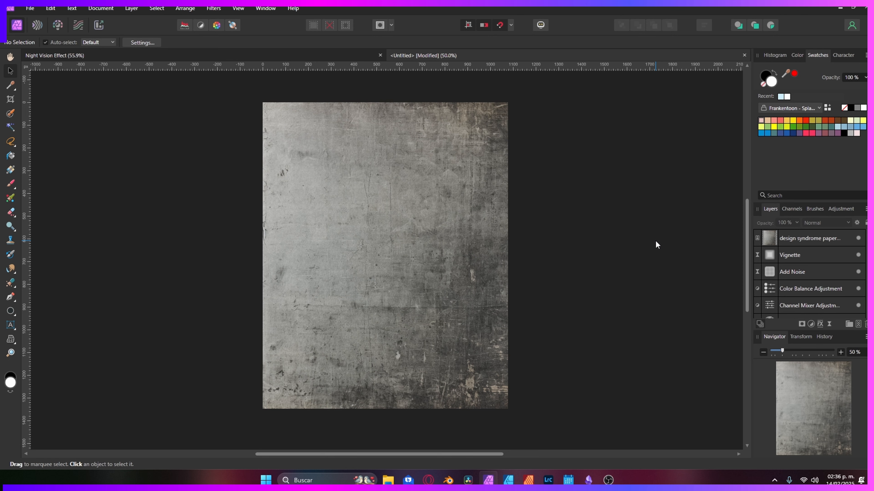
# Set the paper texture layer's blend mode to Overlay and deselect it.
pyautogui.click(416, 279)
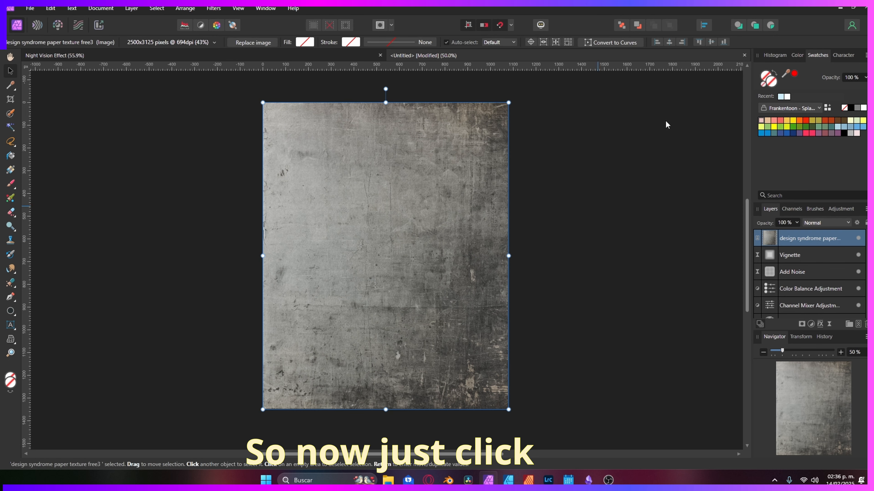
pyautogui.click(817, 223)
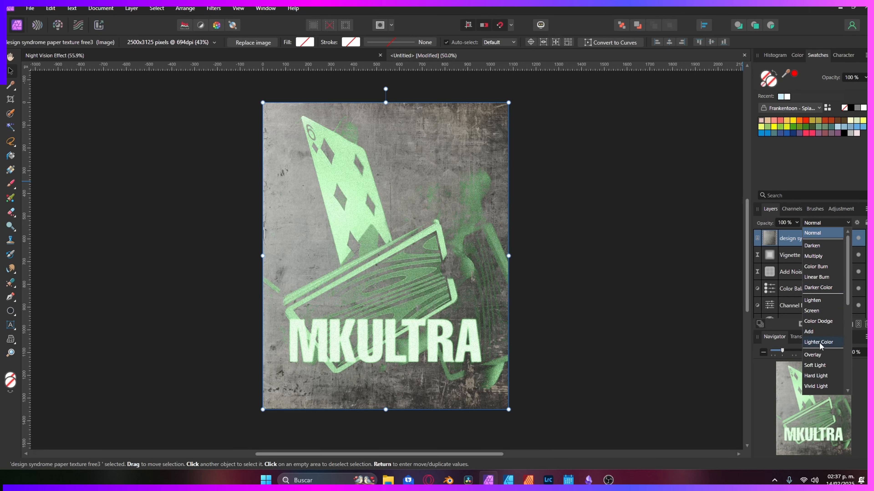
pyautogui.click(825, 359)
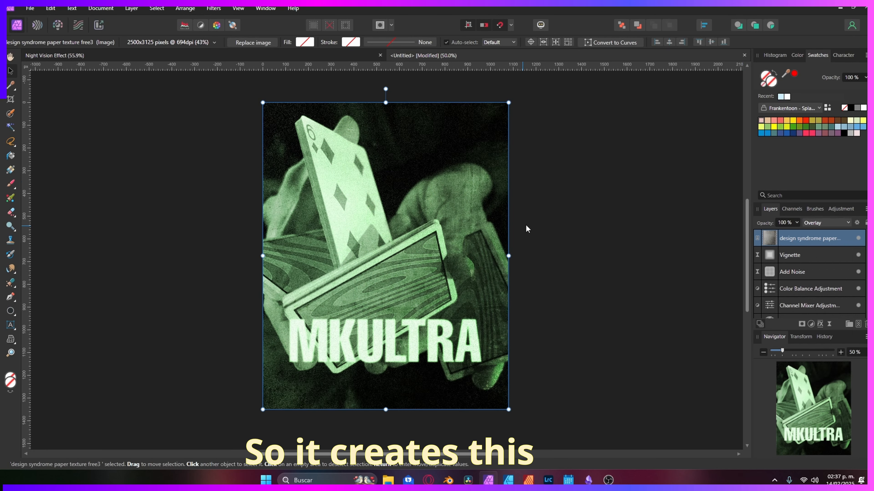
pyautogui.click(533, 223)
pyautogui.click(619, 330)
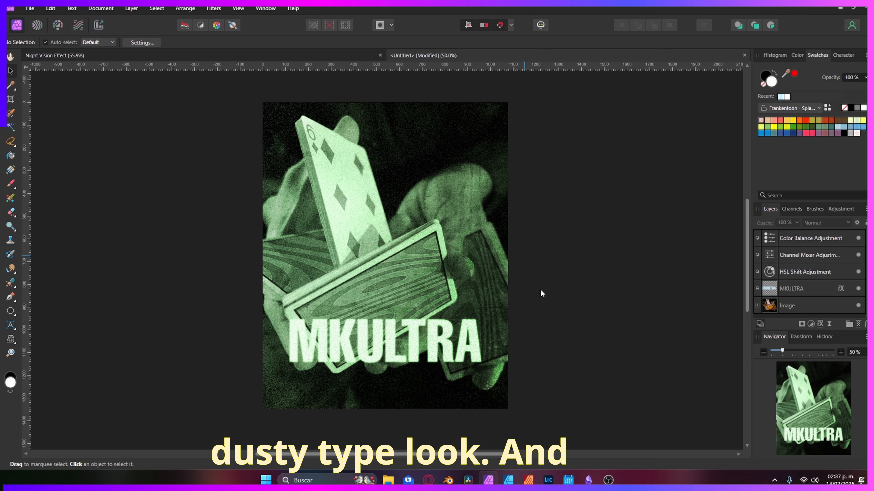
# Reduce the paper texture layer's opacity to 25% and deselect it.
pyautogui.scroll(3, 832, 263)
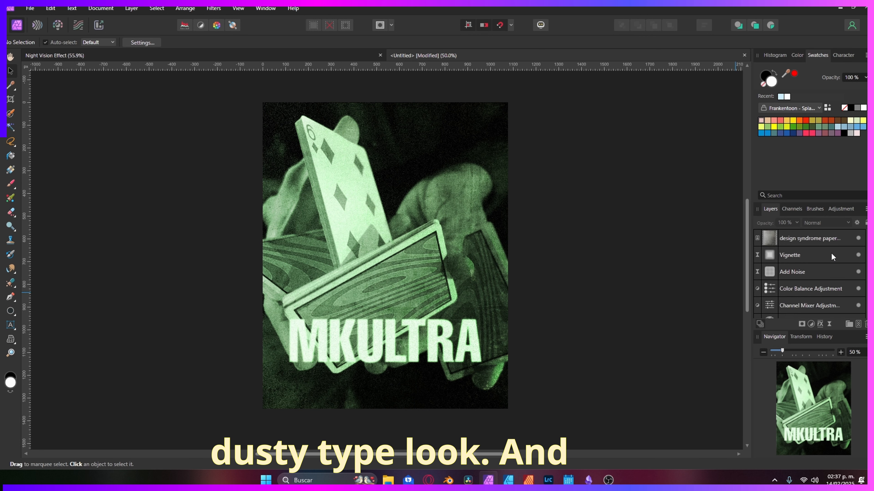
pyautogui.click(834, 240)
pyautogui.click(796, 223)
pyautogui.moveTo(789, 235); pyautogui.dragTo(766, 237)
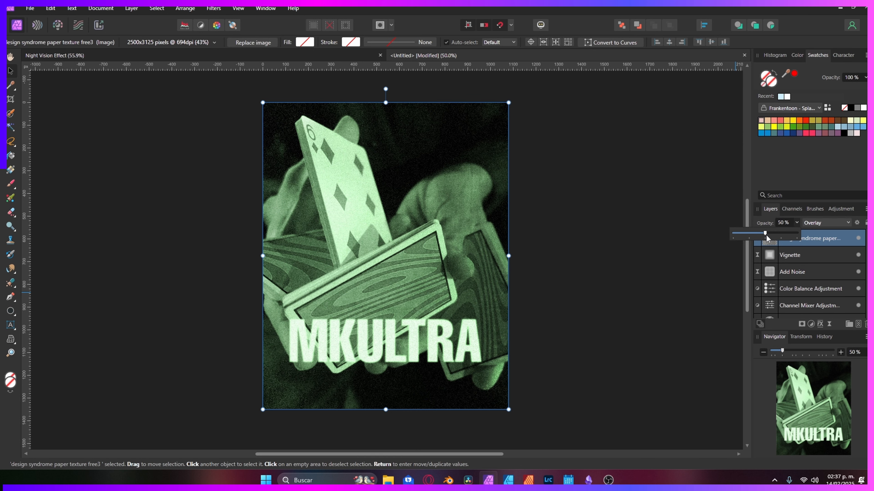
pyautogui.click(784, 222)
pyautogui.write('25')
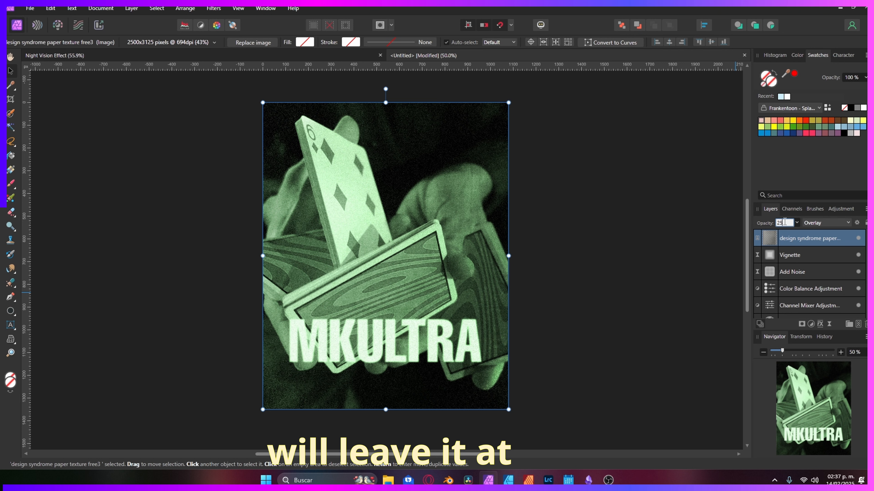
pyautogui.press('Return')
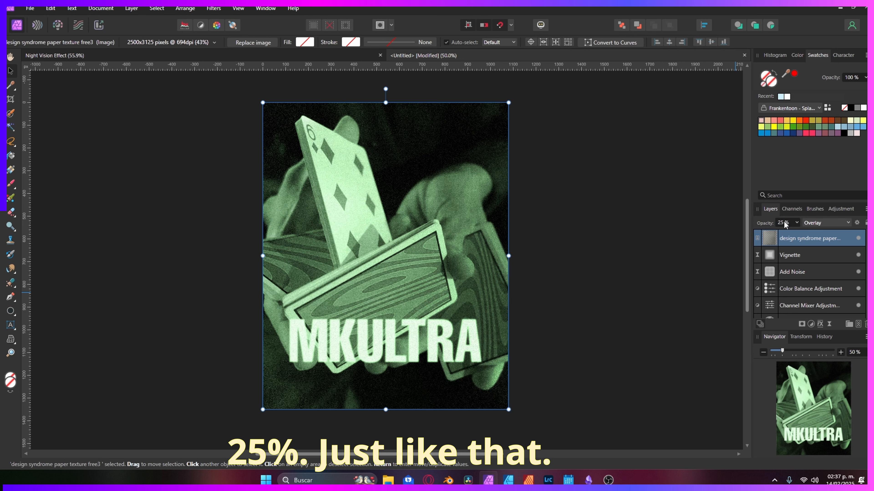
pyautogui.click(547, 286)
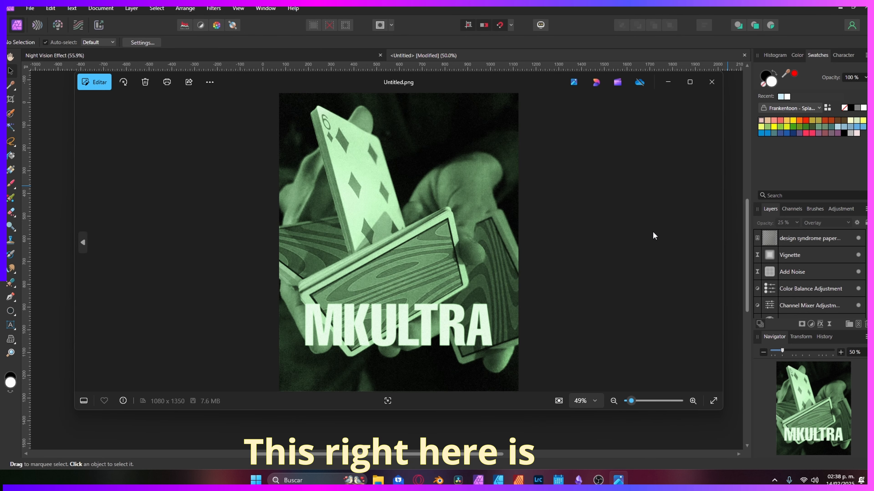
# Inspect the grain and texture of the exported Untitled.png in the image viewer, up close and as a whole.
pyautogui.scroll(8, 476, 248)
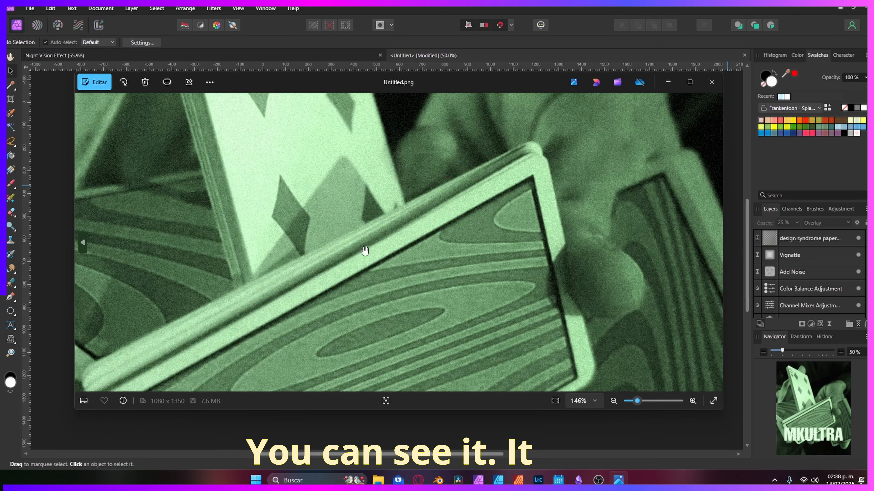
pyautogui.scroll(4, 365, 251)
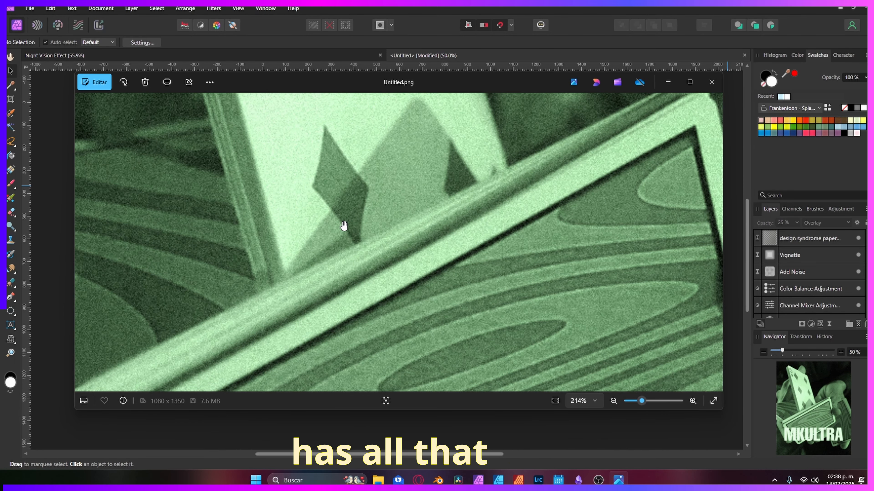
pyautogui.moveTo(386, 265); pyautogui.dragTo(423, 193)
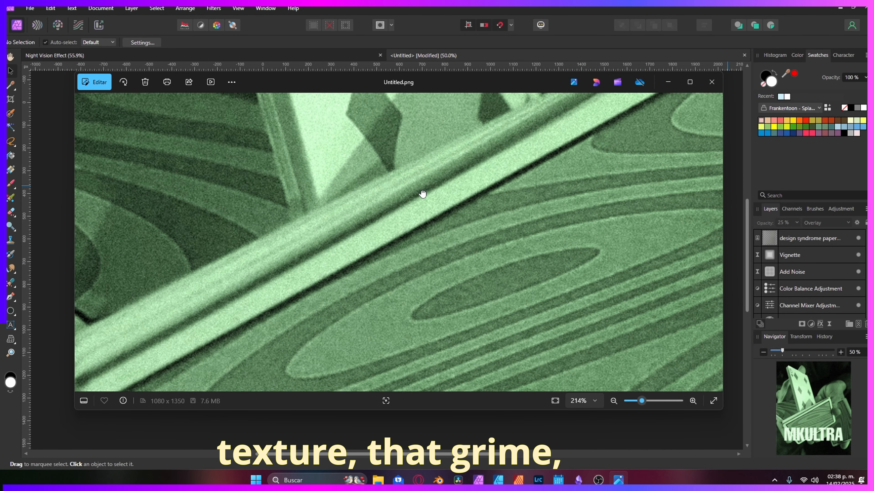
pyautogui.scroll(-10, 422, 193)
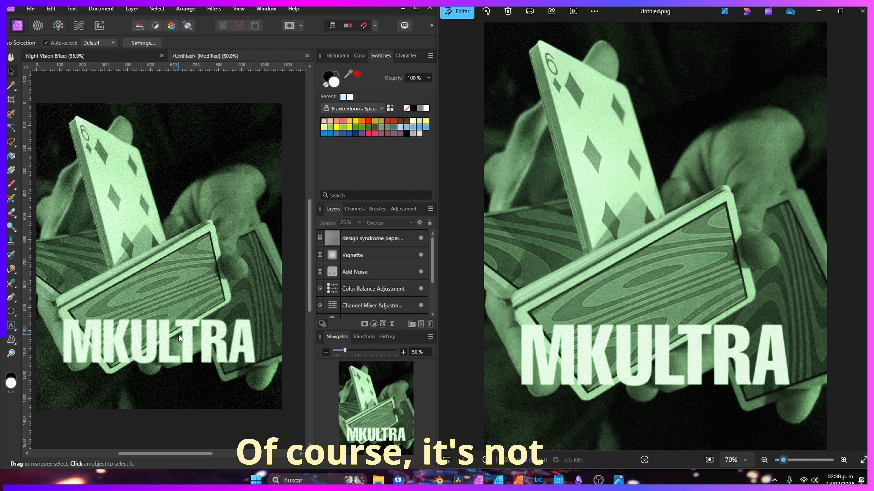